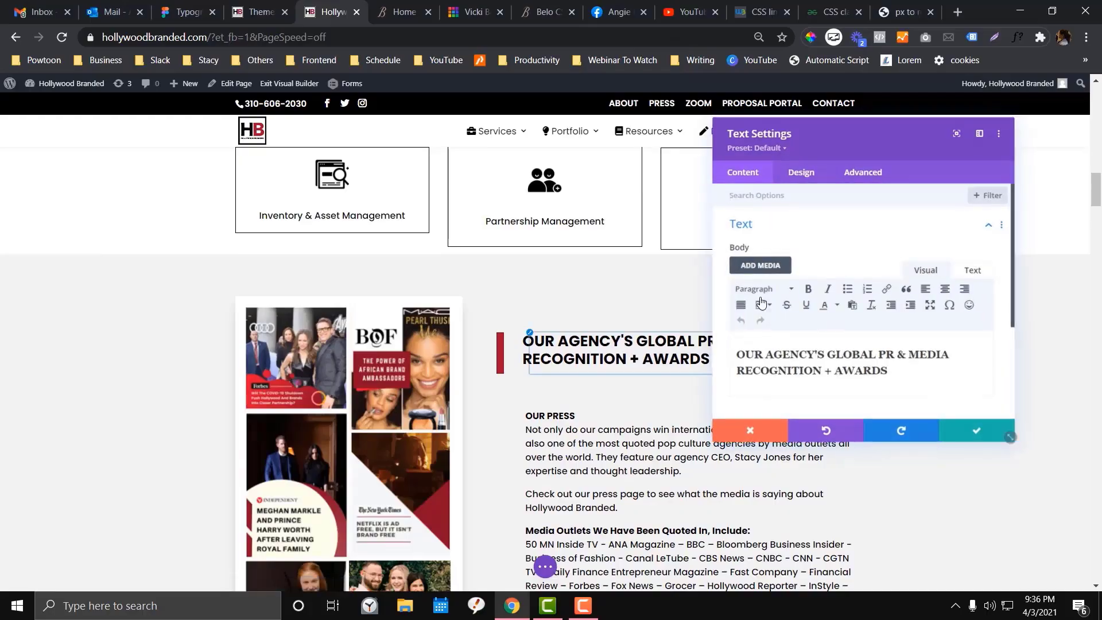
Step: Show the text module's Design options with Heading Text expanded, desktop size at 30px
{"action": "left_click", "coordinate": [796, 175]}
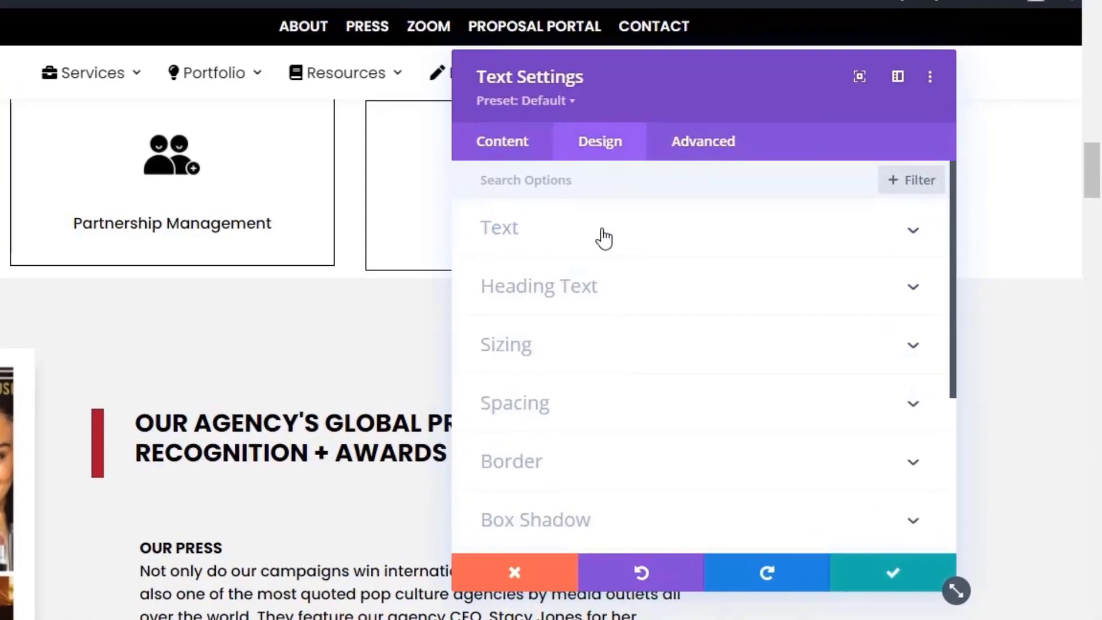
{"action": "left_click", "coordinate": [802, 229]}
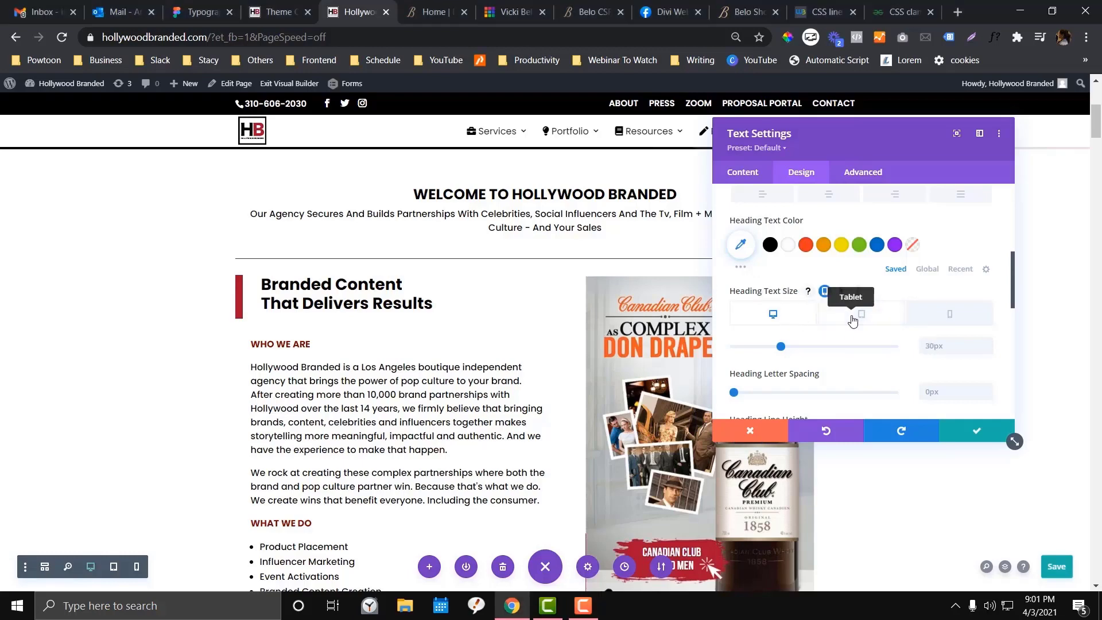
Step: Preview the page at phone and tablet widths, returning to desktop after each
{"action": "left_click", "coordinate": [949, 316]}
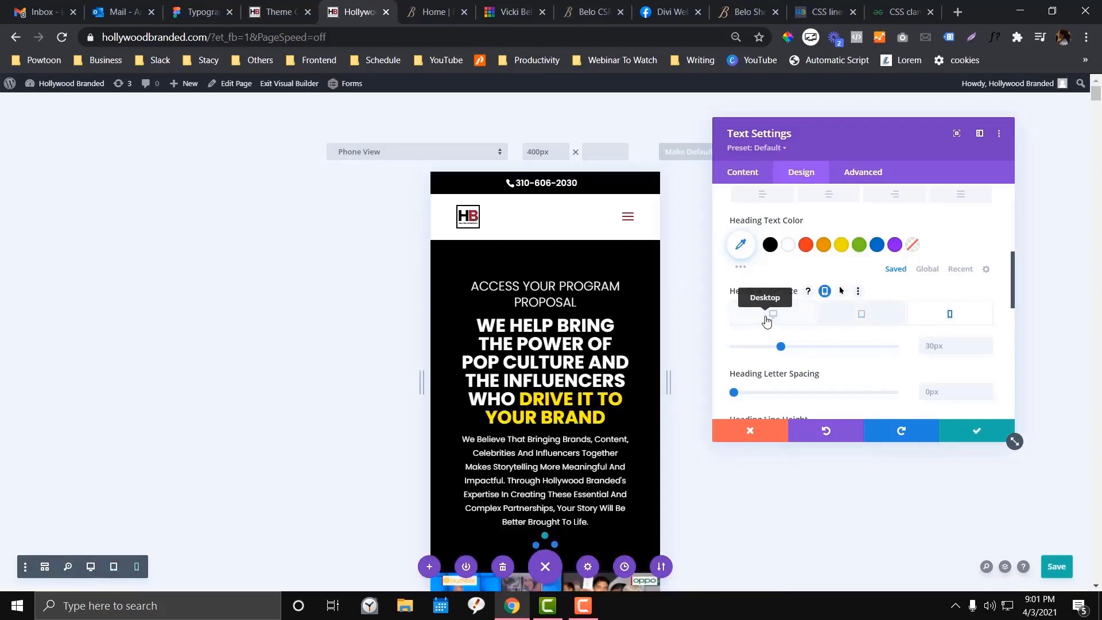
{"action": "left_click", "coordinate": [766, 319]}
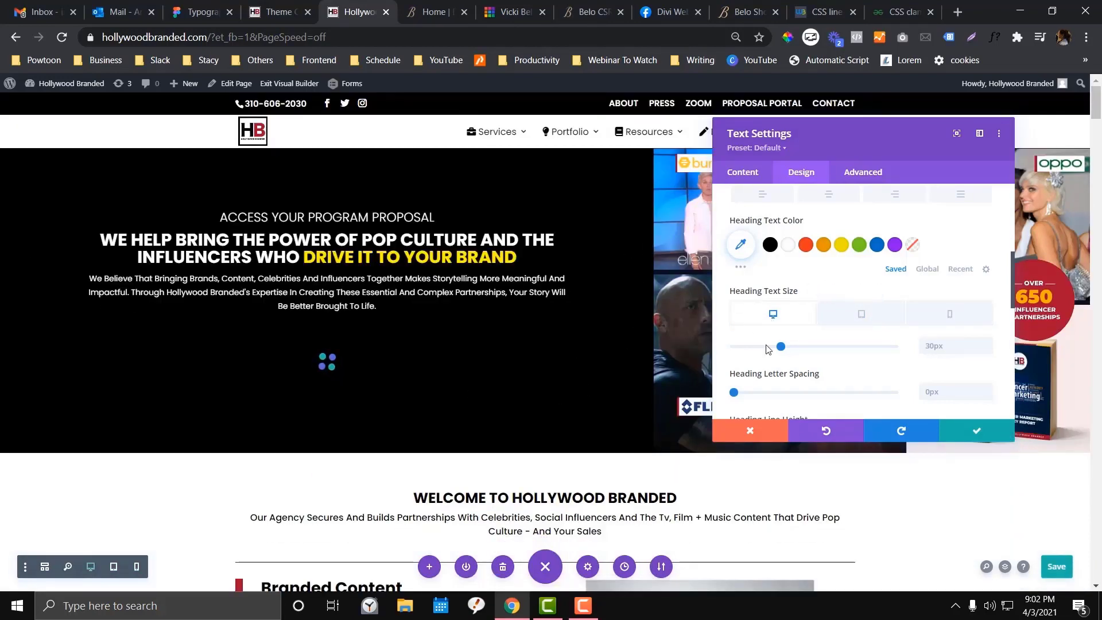
{"action": "left_click", "coordinate": [974, 313]}
{"action": "left_click", "coordinate": [799, 317]}
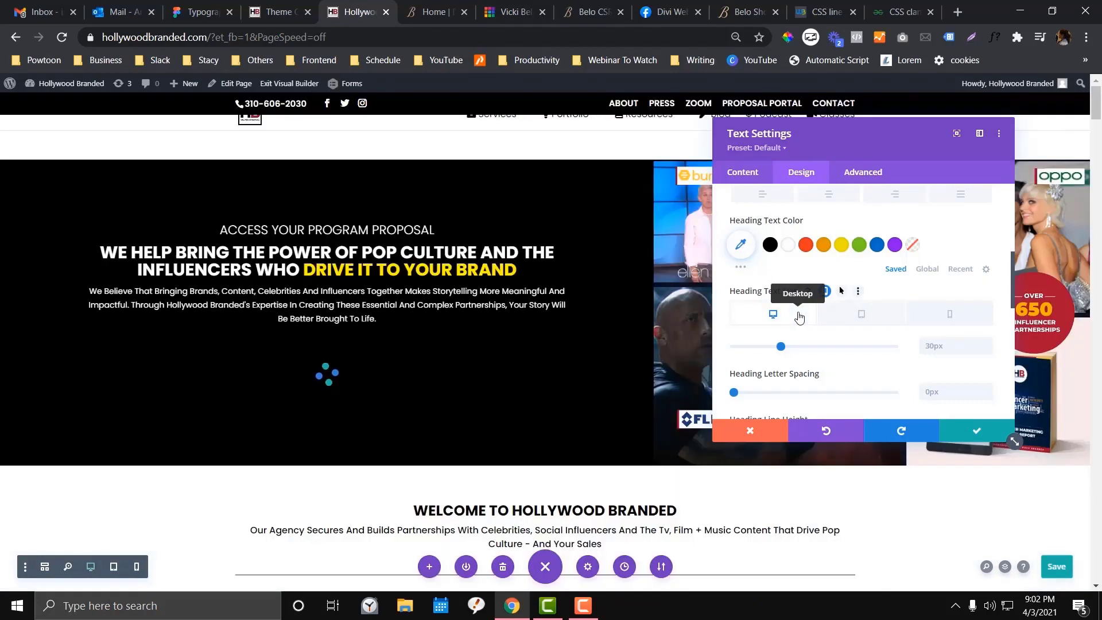
{"action": "scroll", "coordinate": [592, 333], "scroll_direction": "down", "scroll_amount": 3}
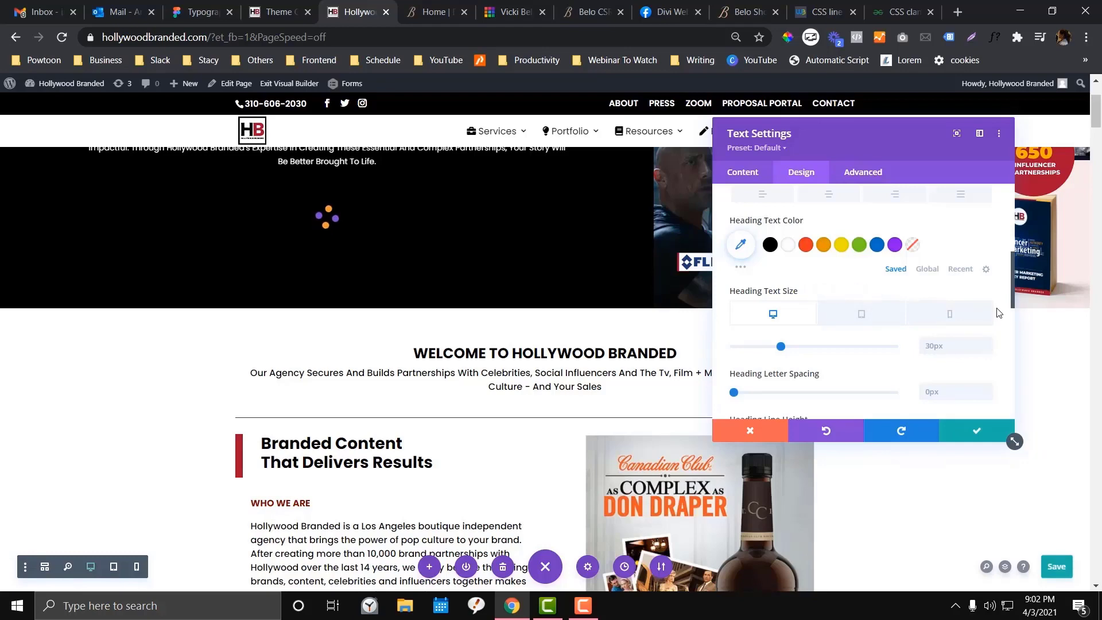
Step: Switch to Theme Options and review the h2–h6 font-size rules at the end of Custom CSS
{"action": "key", "text": "ctrl+shift+Tab"}
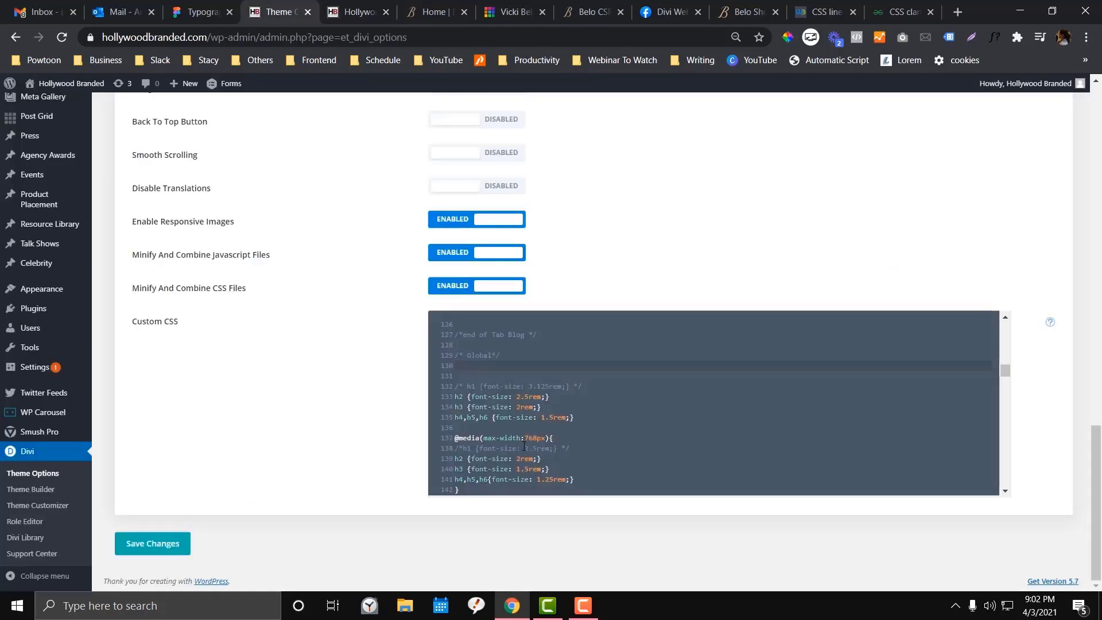
{"action": "left_click", "coordinate": [583, 416]}
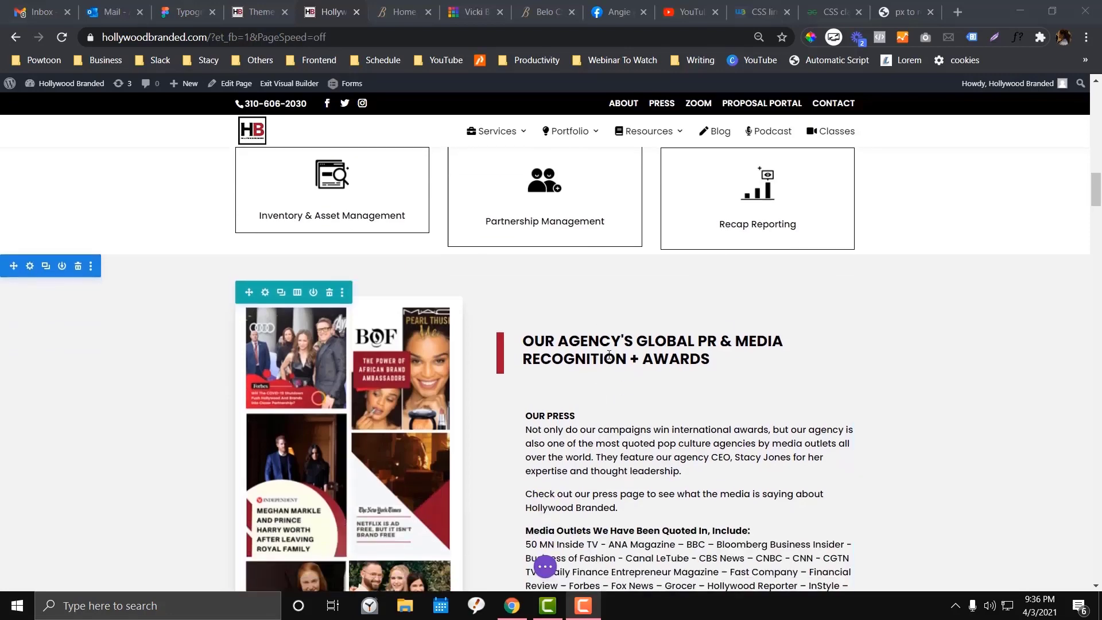
Step: Open the awards heading's Design text options and move the settings panel to the left edge
{"action": "mouse_move", "coordinate": [617, 349]}
{"action": "left_click", "coordinate": [655, 343]}
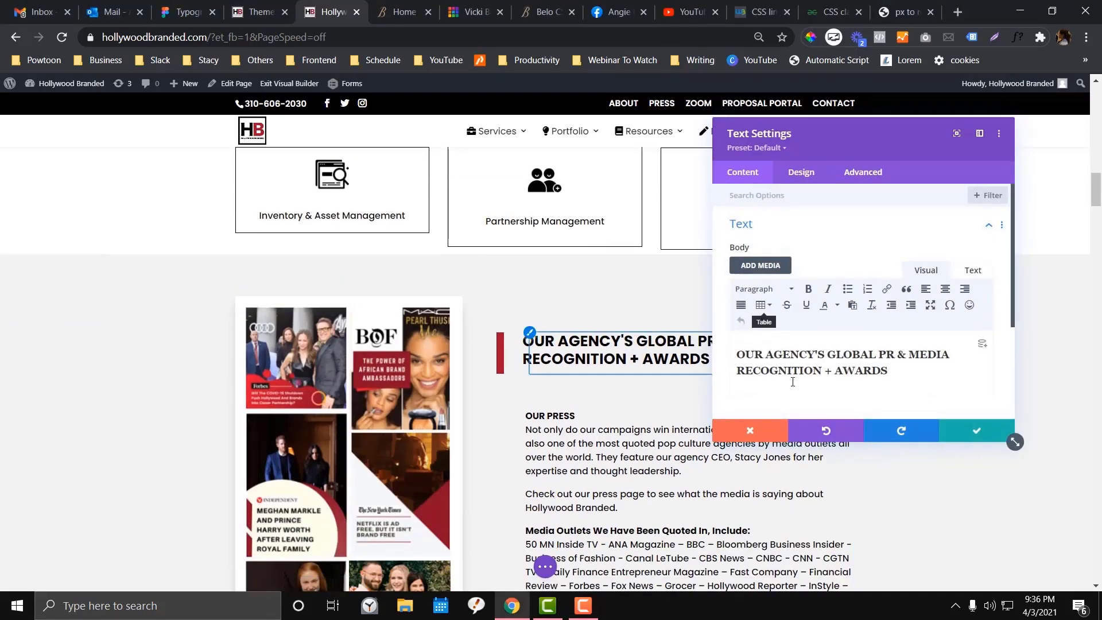
{"action": "left_click", "coordinate": [795, 177]}
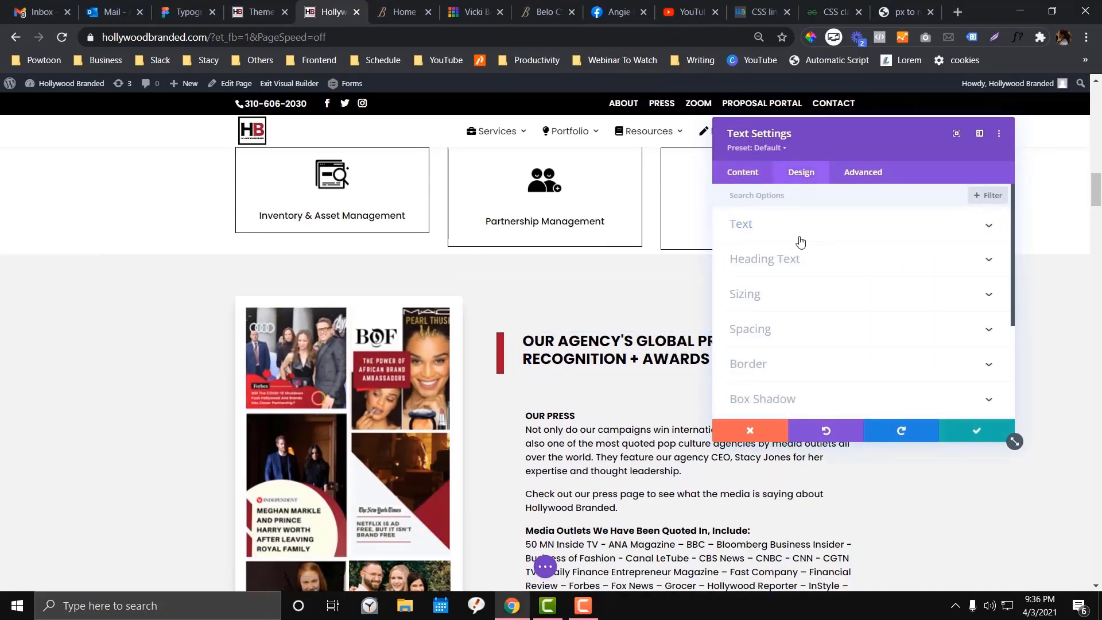
{"action": "left_click", "coordinate": [803, 229]}
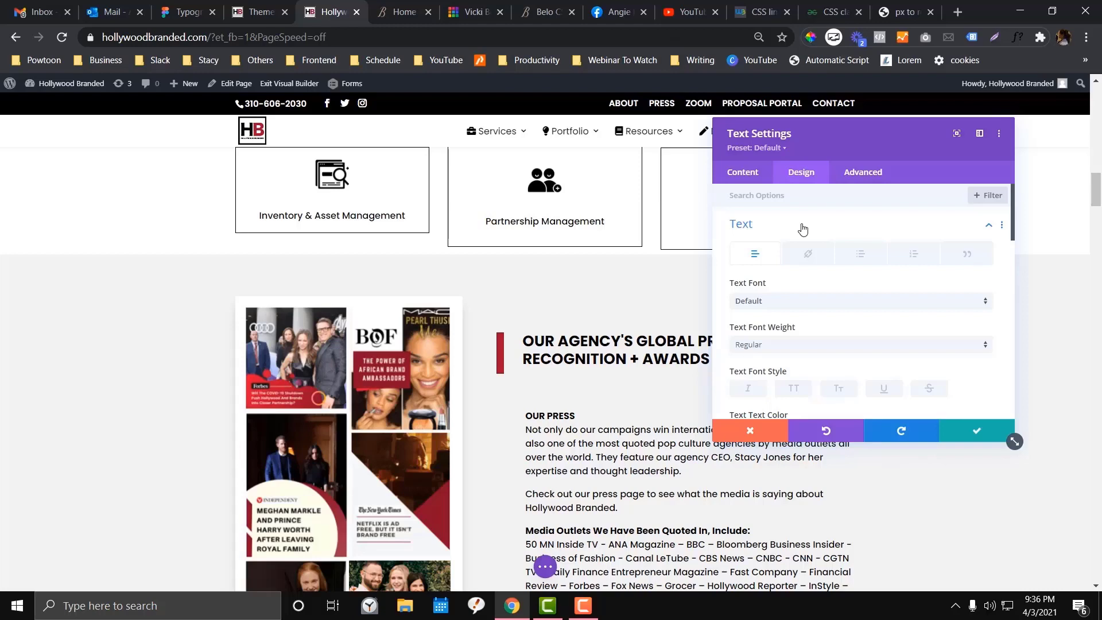
{"action": "left_click", "coordinate": [256, 18]}
{"action": "left_click", "coordinate": [313, 15]}
{"action": "left_click_drag", "start_coordinate": [819, 132], "coordinate": [136, 118]}
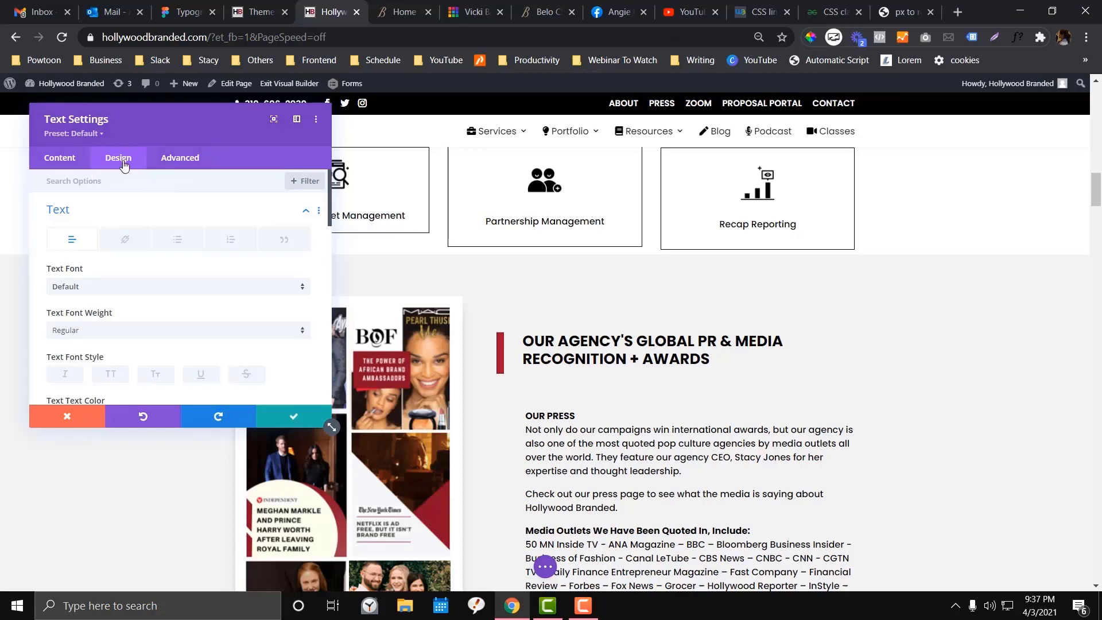
{"action": "scroll", "coordinate": [121, 210], "scroll_direction": "down", "scroll_amount": 1}
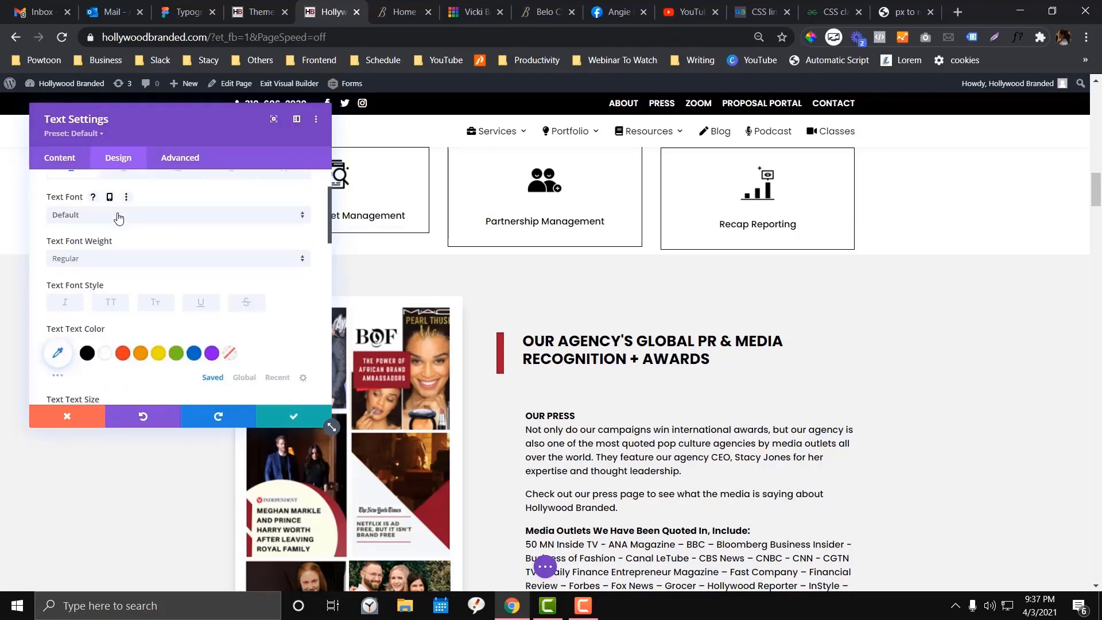
{"action": "scroll", "coordinate": [119, 215], "scroll_direction": "down", "scroll_amount": 1}
{"action": "scroll", "coordinate": [119, 216], "scroll_direction": "up", "scroll_amount": 1}
{"action": "scroll", "coordinate": [119, 217], "scroll_direction": "up", "scroll_amount": 1}
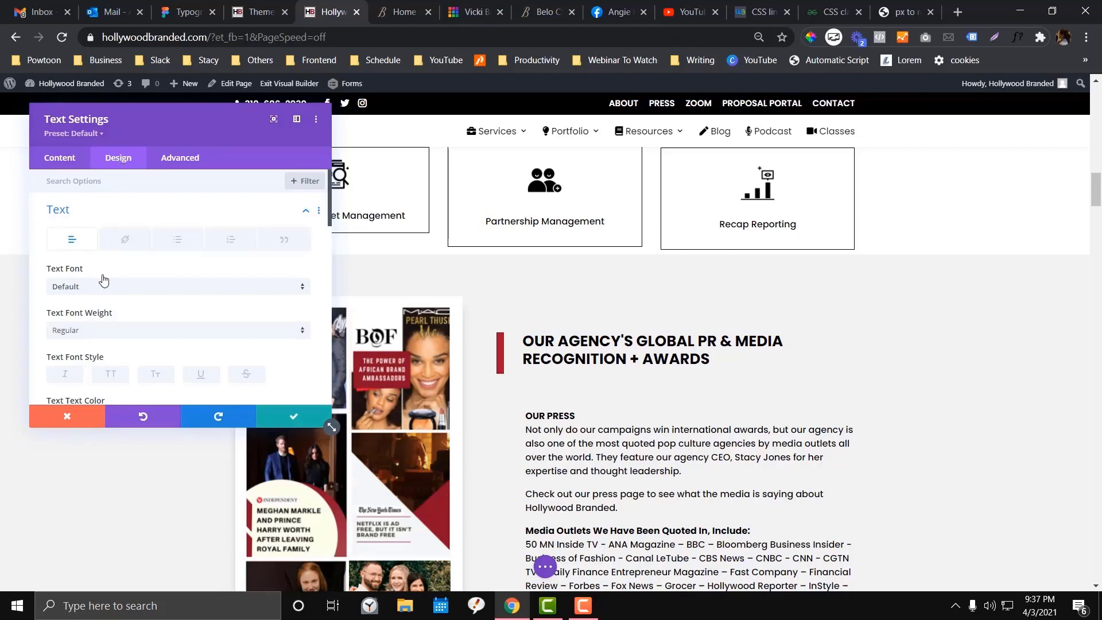
{"action": "scroll", "coordinate": [104, 281], "scroll_direction": "down", "scroll_amount": 1}
{"action": "scroll", "coordinate": [104, 281], "scroll_direction": "up", "scroll_amount": 1}
{"action": "scroll", "coordinate": [156, 318], "scroll_direction": "down", "scroll_amount": 2}
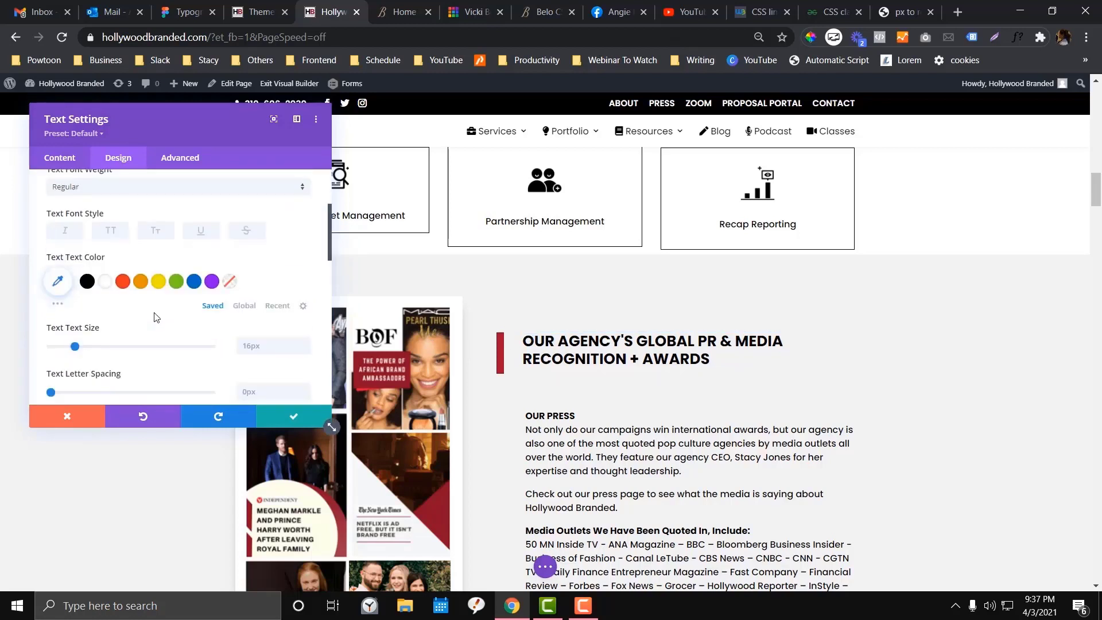
{"action": "scroll", "coordinate": [156, 317], "scroll_direction": "down", "scroll_amount": 1}
{"action": "scroll", "coordinate": [146, 273], "scroll_direction": "up", "scroll_amount": 1}
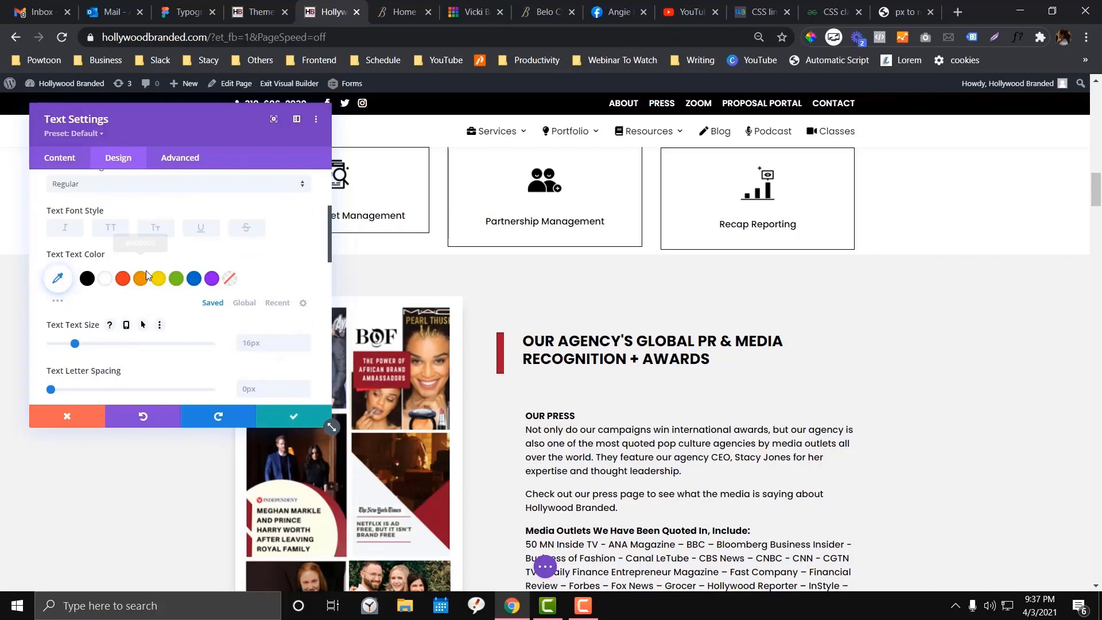
{"action": "scroll", "coordinate": [146, 271], "scroll_direction": "up", "scroll_amount": 2}
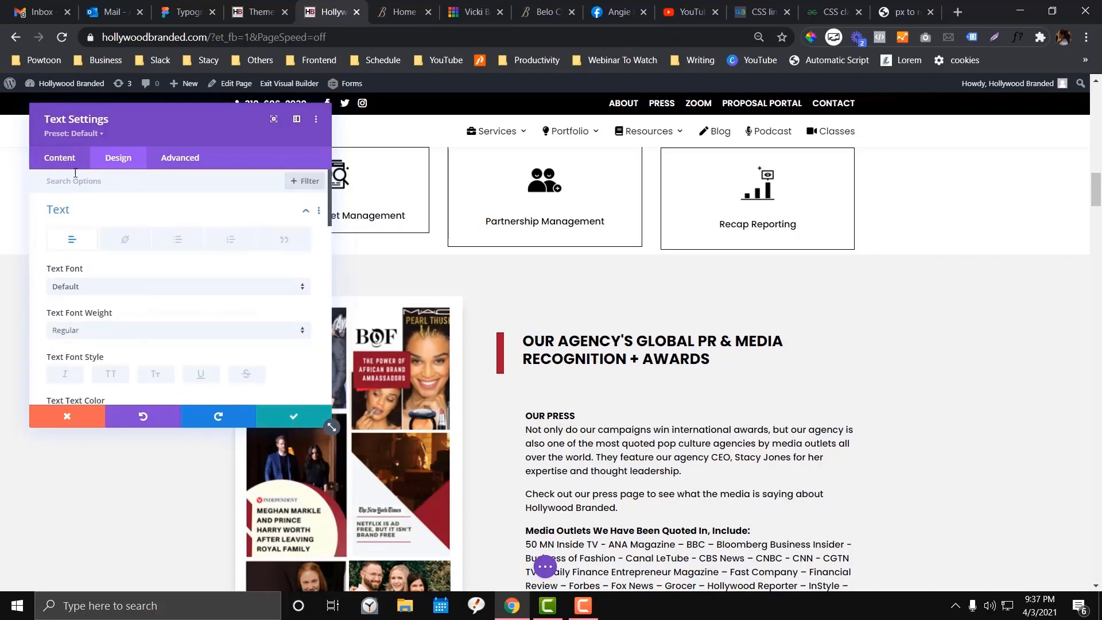
Step: Change the awards heading's text format to Heading 2
{"action": "left_click", "coordinate": [59, 158]}
{"action": "left_click", "coordinate": [86, 209]}
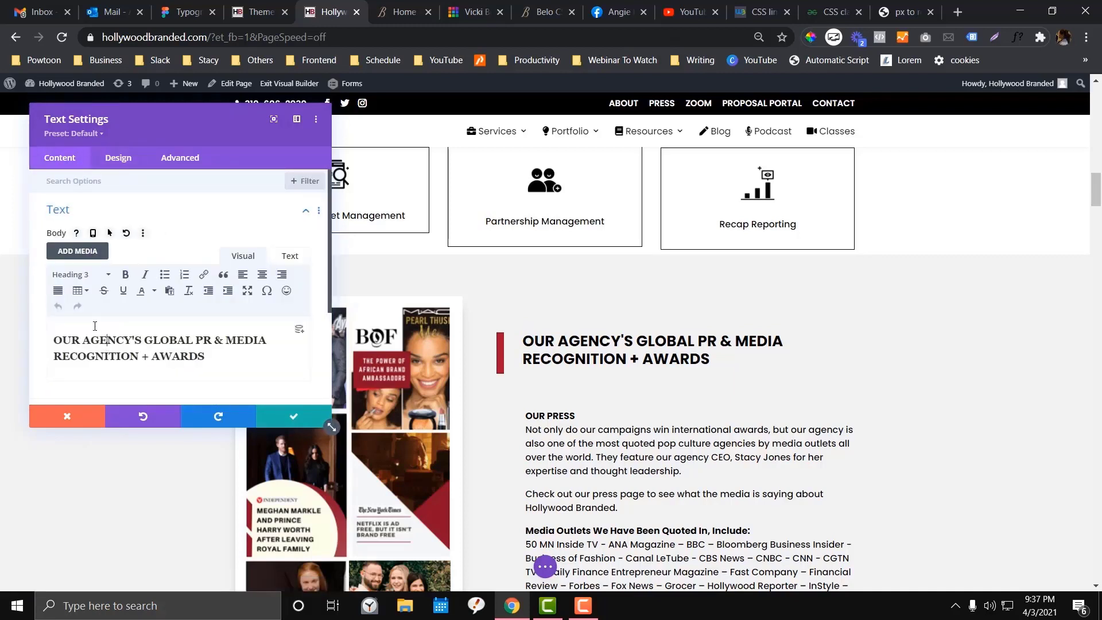
{"action": "triple_click", "coordinate": [131, 355]}
{"action": "left_click", "coordinate": [80, 274]}
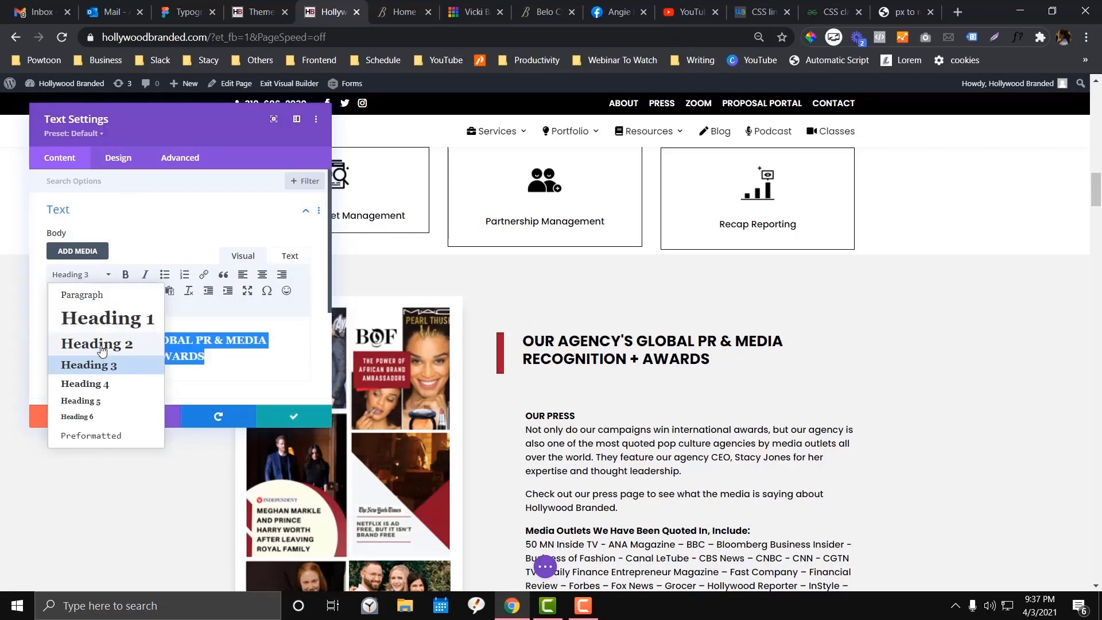
{"action": "left_click", "coordinate": [98, 344]}
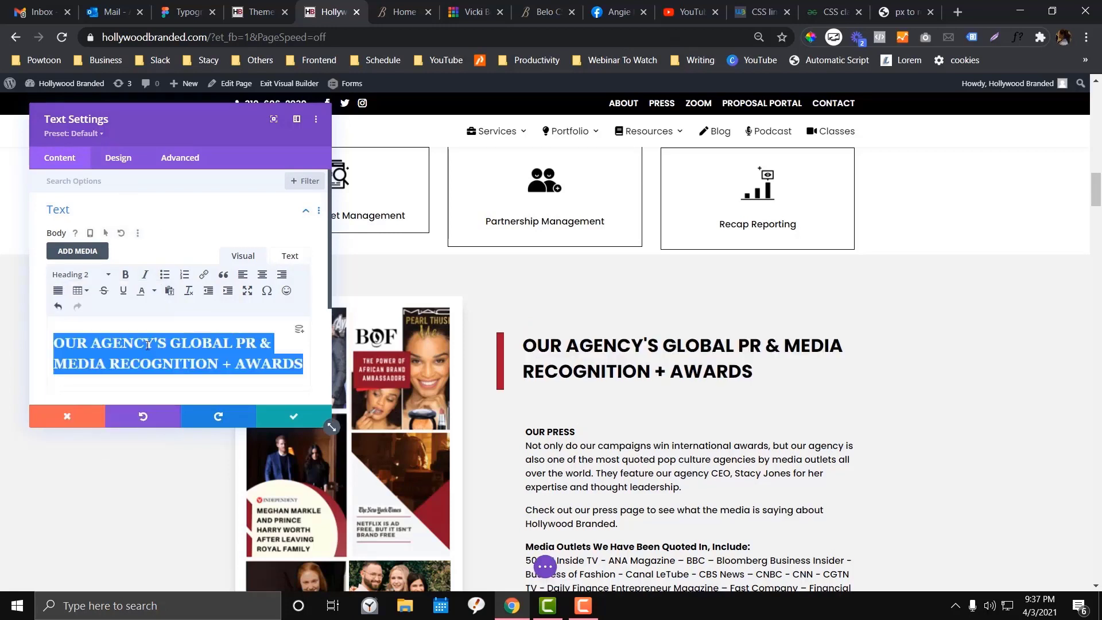
{"action": "left_click", "coordinate": [207, 364]}
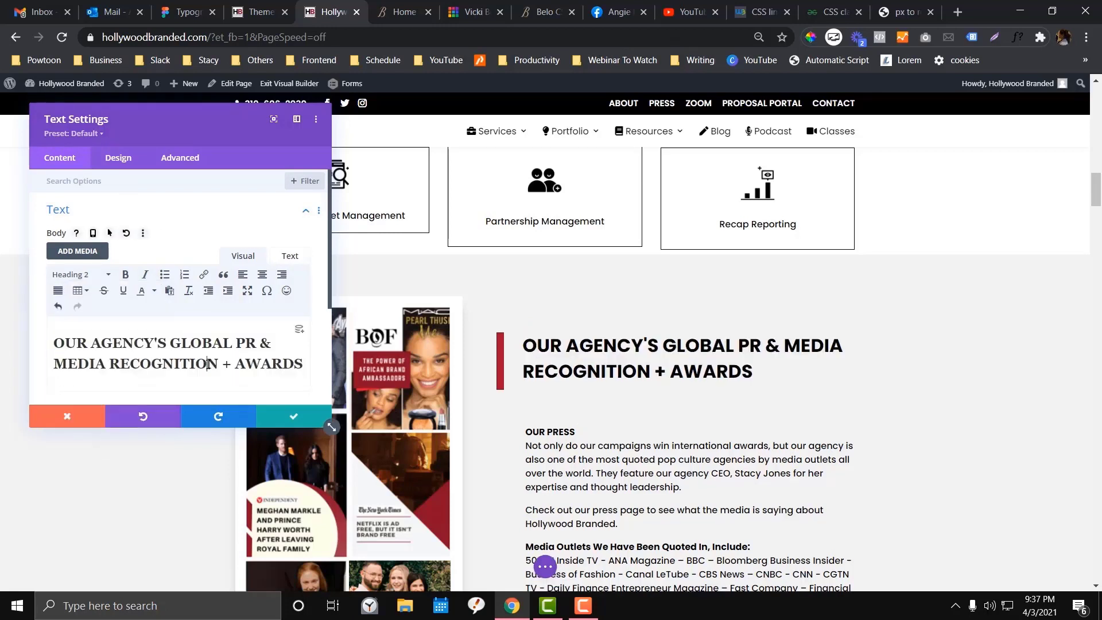
Step: Browse the Heading 2 and Heading 3 text style settings in the Design tab
{"action": "left_click", "coordinate": [120, 166]}
{"action": "left_click", "coordinate": [132, 251]}
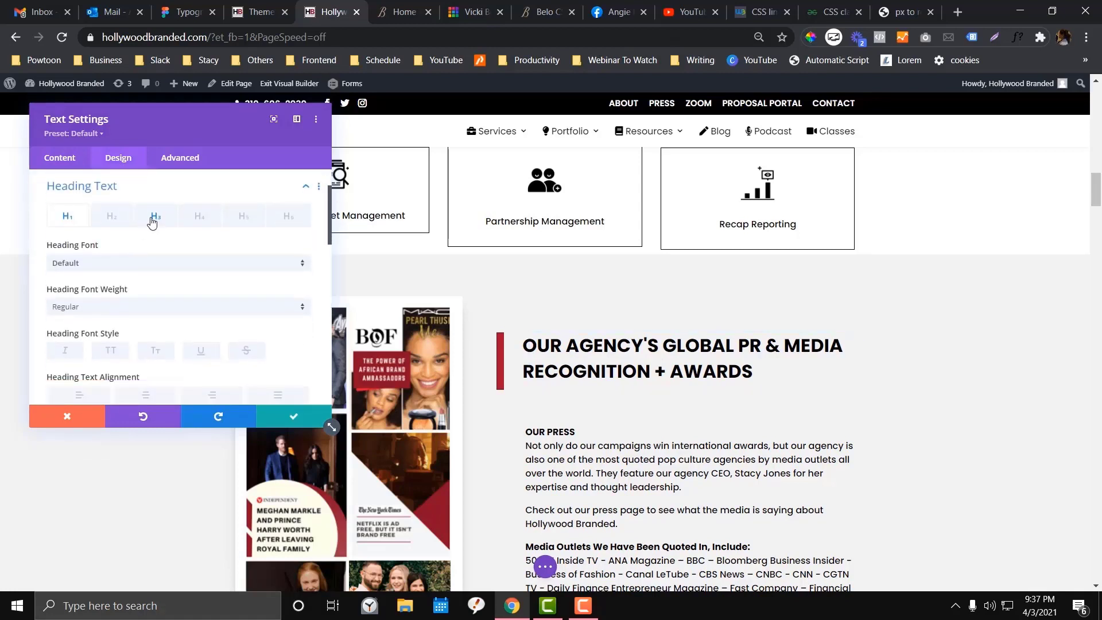
{"action": "left_click", "coordinate": [111, 217]}
{"action": "scroll", "coordinate": [115, 307], "scroll_direction": "down", "scroll_amount": 4}
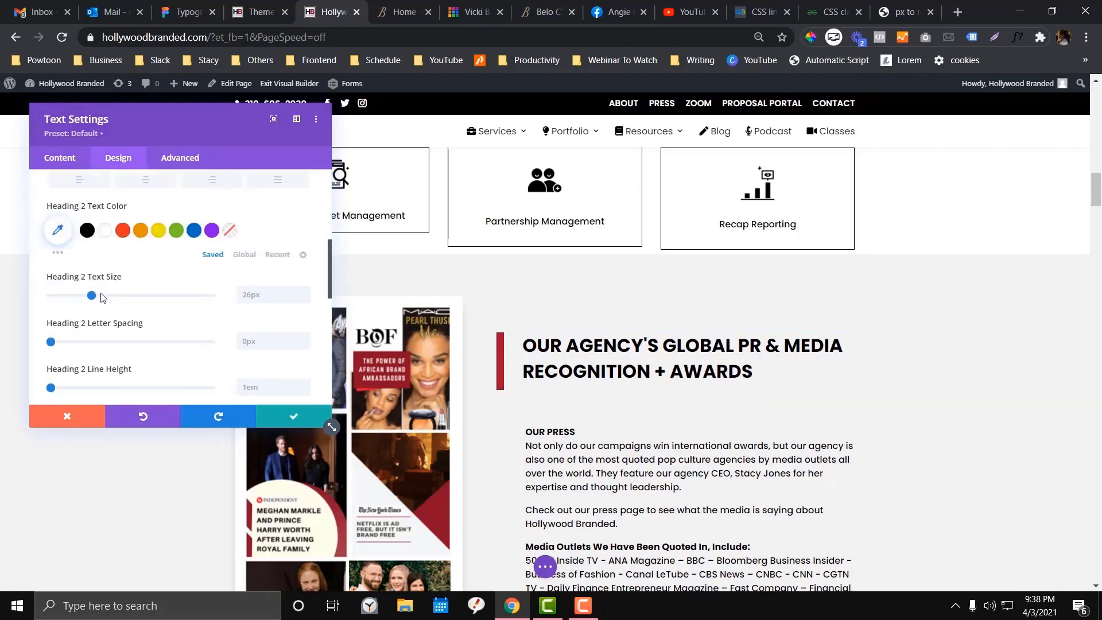
{"action": "scroll", "coordinate": [185, 260], "scroll_direction": "up", "scroll_amount": 3}
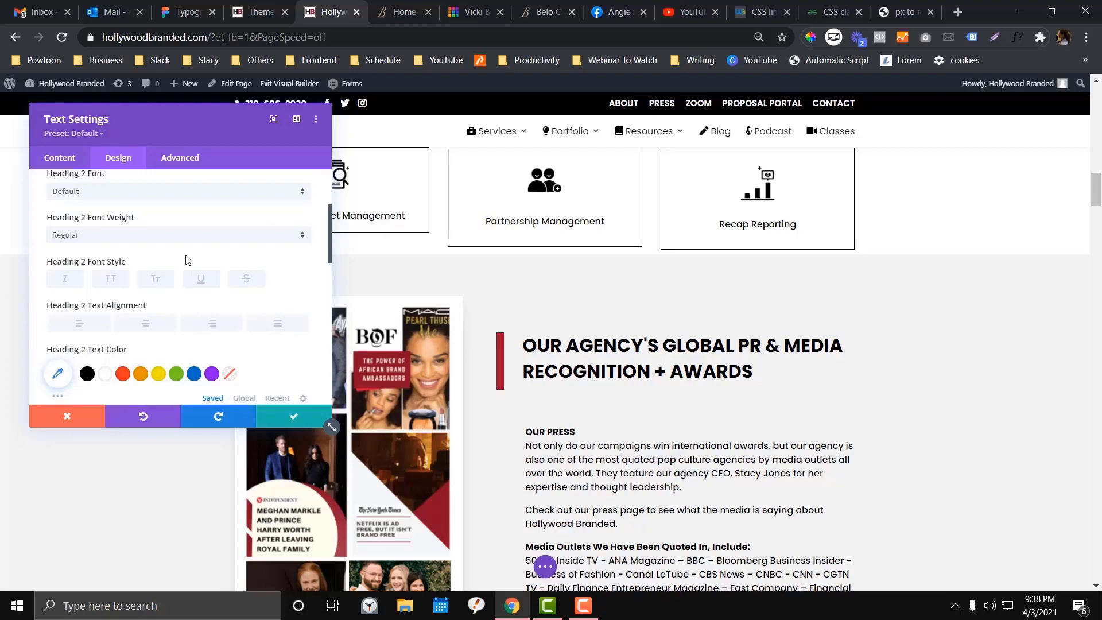
{"action": "scroll", "coordinate": [172, 241], "scroll_direction": "up", "scroll_amount": 2}
{"action": "scroll", "coordinate": [144, 241], "scroll_direction": "up", "scroll_amount": 2}
{"action": "left_click", "coordinate": [148, 280]}
{"action": "scroll", "coordinate": [148, 324], "scroll_direction": "down", "scroll_amount": 3}
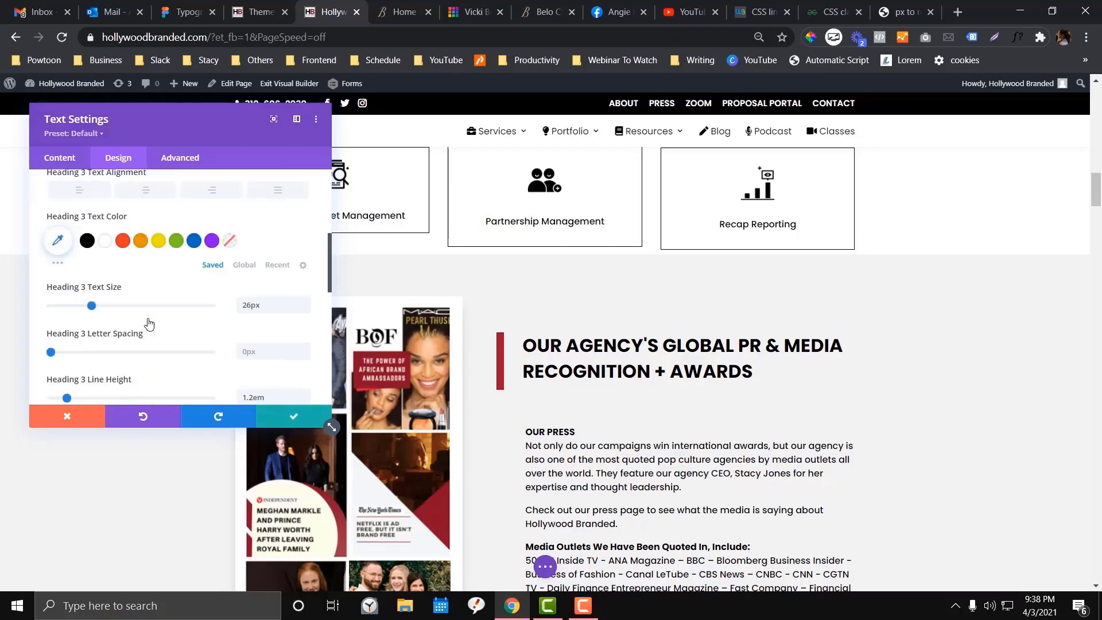
{"action": "scroll", "coordinate": [148, 324], "scroll_direction": "down", "scroll_amount": 1}
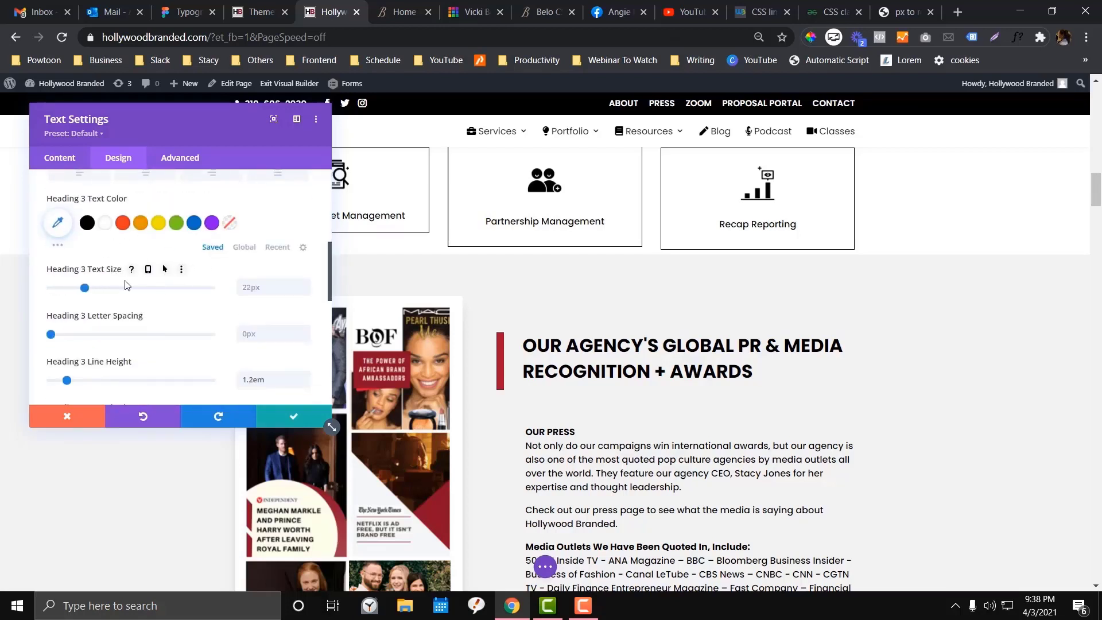
{"action": "scroll", "coordinate": [92, 287], "scroll_direction": "up", "scroll_amount": 3}
{"action": "scroll", "coordinate": [63, 287], "scroll_direction": "up", "scroll_amount": 3}
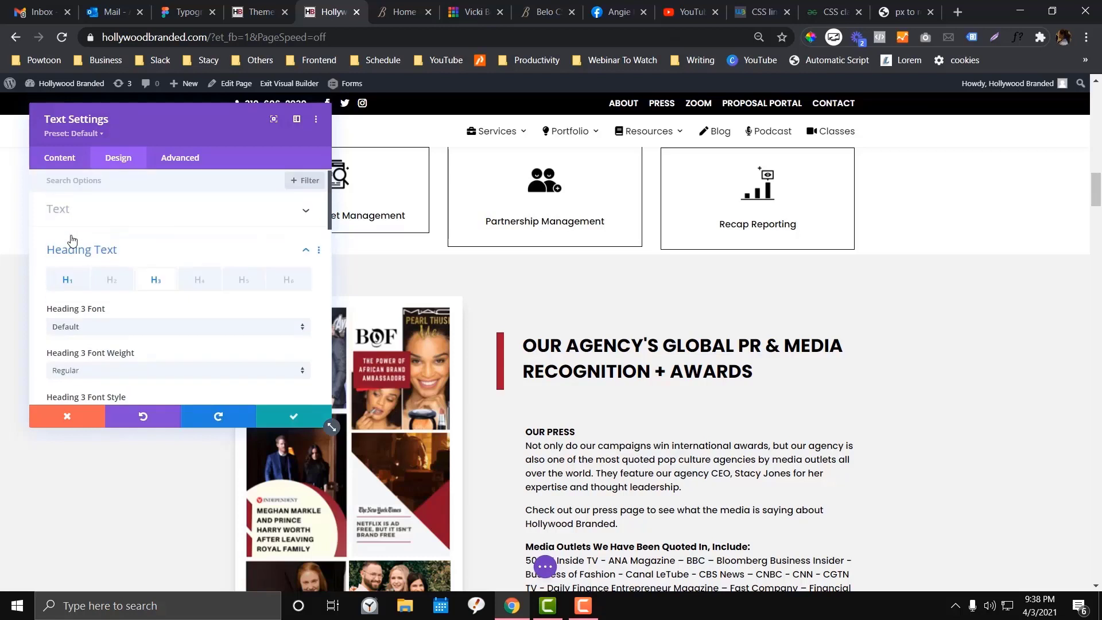
Step: Reset the Heading 1 text size to its 30px default
{"action": "left_click", "coordinate": [64, 284]}
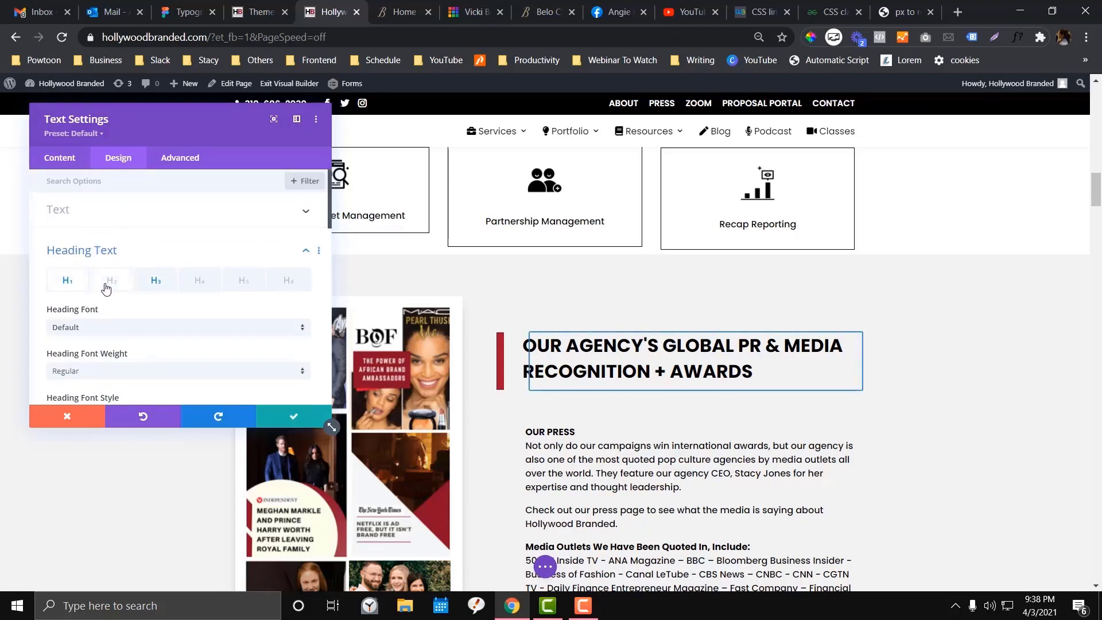
{"action": "scroll", "coordinate": [105, 288], "scroll_direction": "down", "scroll_amount": 1}
{"action": "scroll", "coordinate": [105, 288], "scroll_direction": "down", "scroll_amount": 4}
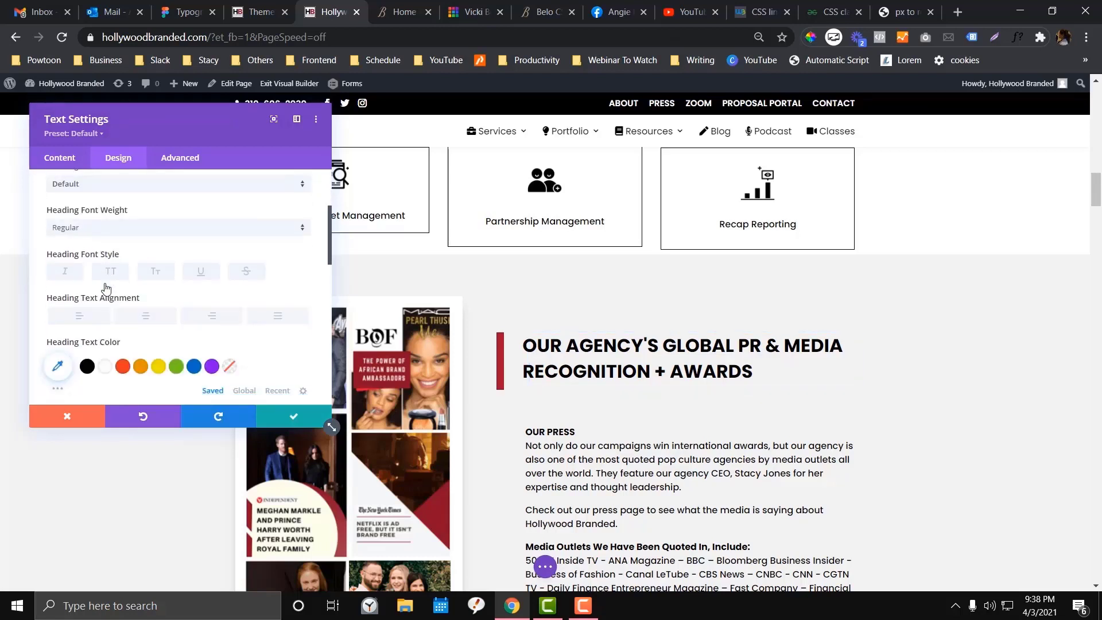
{"action": "scroll", "coordinate": [106, 288], "scroll_direction": "down", "scroll_amount": 3}
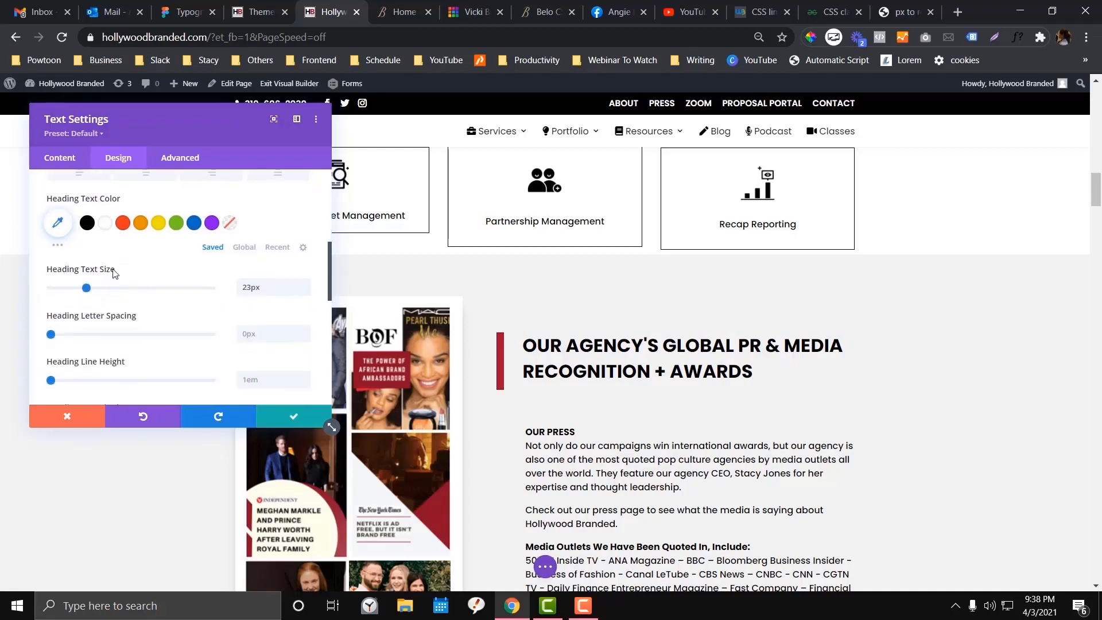
{"action": "left_click", "coordinate": [173, 269]}
Step: Confirm the text module changes and save the page
{"action": "left_click", "coordinate": [293, 416]}
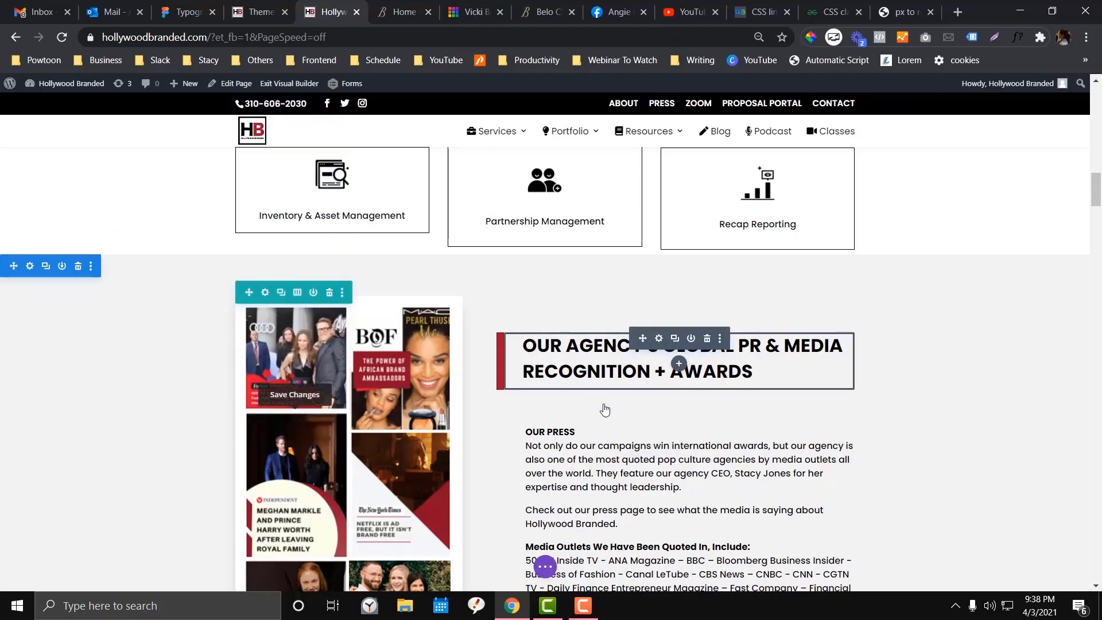
{"action": "left_click", "coordinate": [545, 566]}
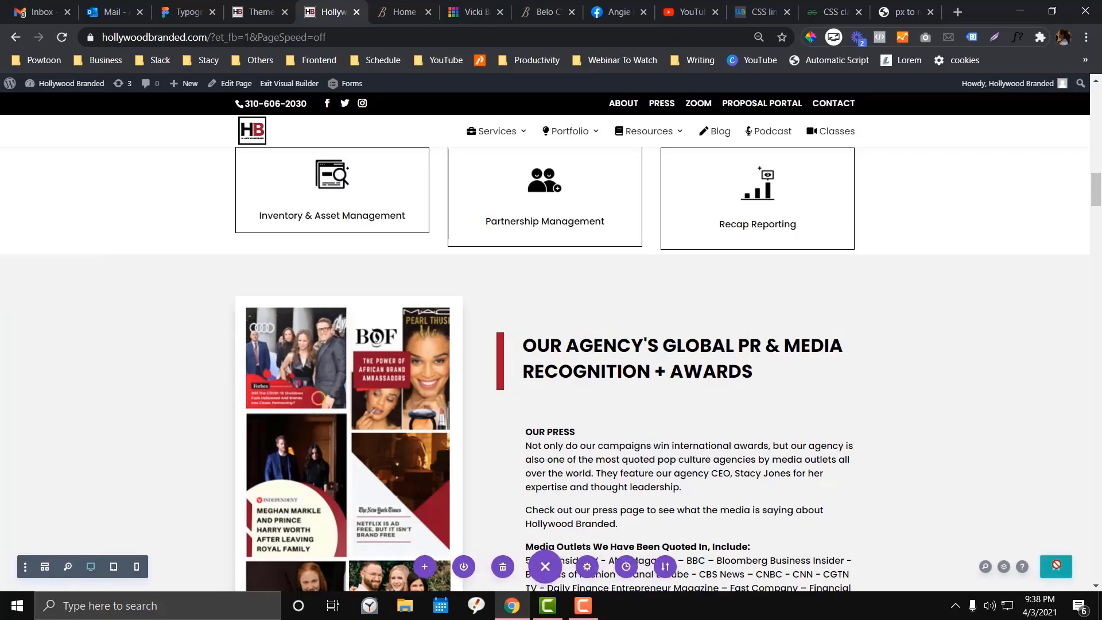
{"action": "left_click", "coordinate": [1062, 569]}
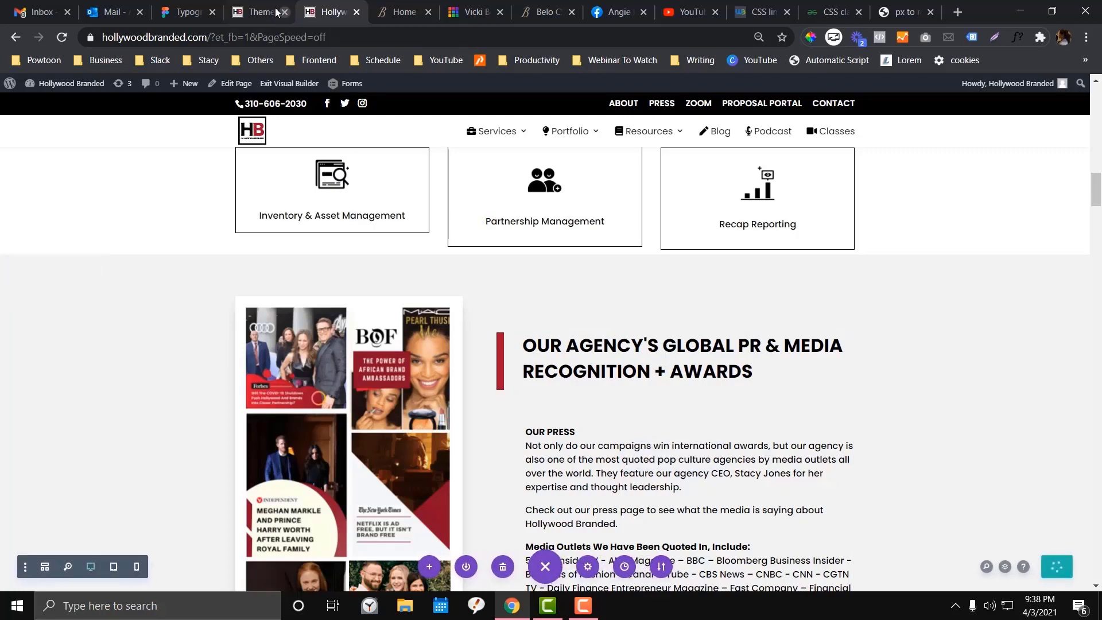
Step: Locate the h2 font-size declaration (1.9375rem) in the Theme Options Custom CSS
{"action": "left_click", "coordinate": [260, 12]}
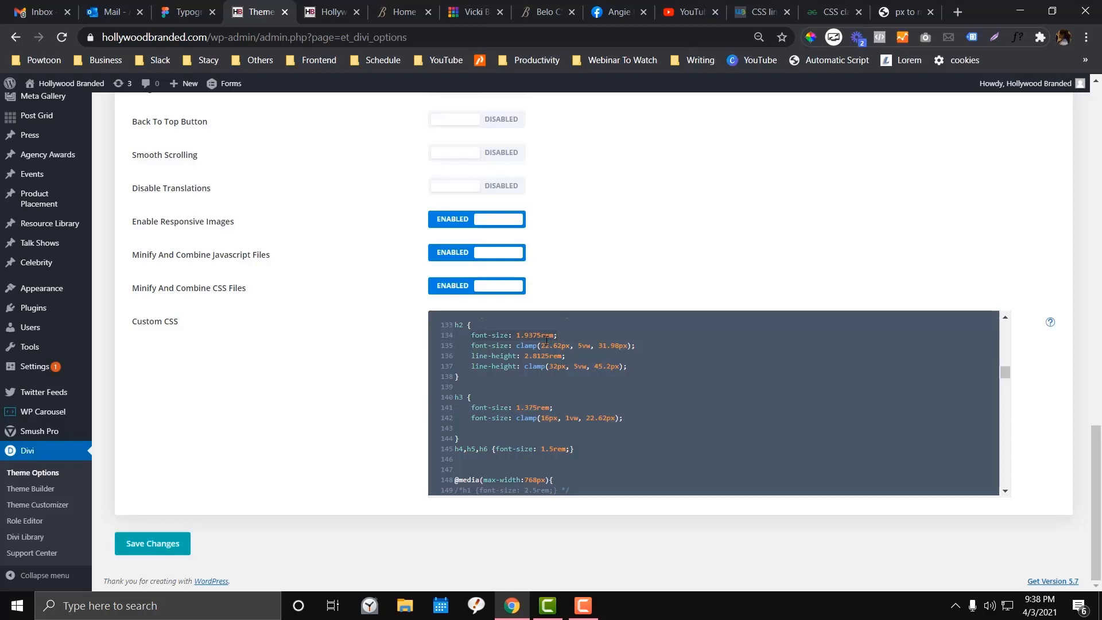
{"action": "left_click", "coordinate": [563, 337]}
{"action": "left_click", "coordinate": [518, 335]}
Step: Flip through the GeeksforGeeks clamp(), w3docs line-clamp and px-to-rem reference tabs
{"action": "left_click", "coordinate": [832, 12]}
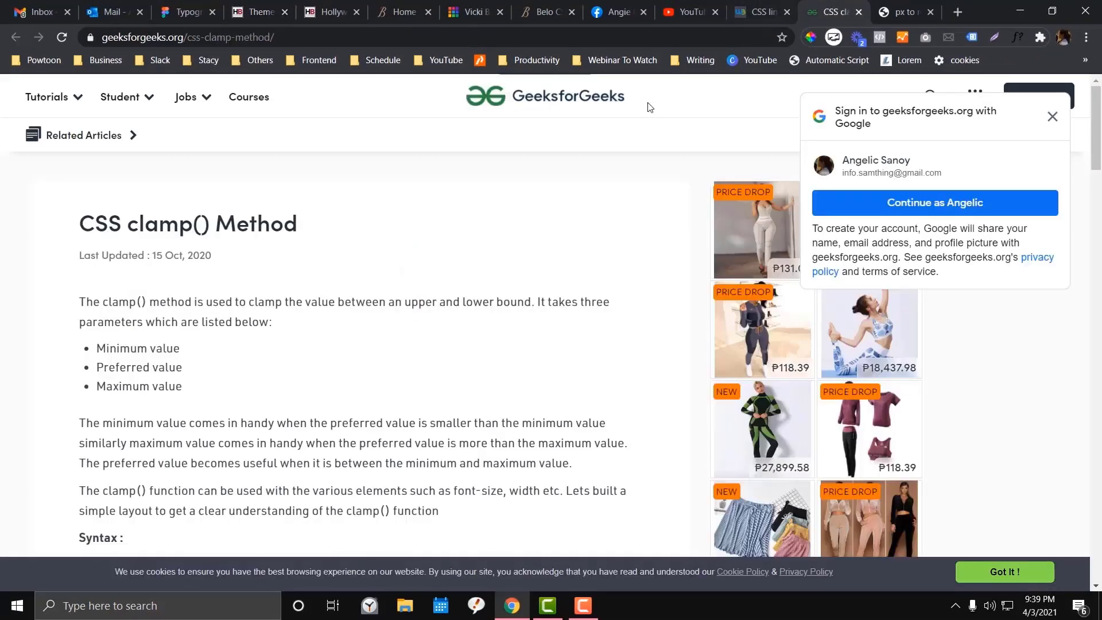
{"action": "left_click", "coordinate": [761, 6]}
{"action": "scroll", "coordinate": [615, 202], "scroll_direction": "up", "scroll_amount": 5}
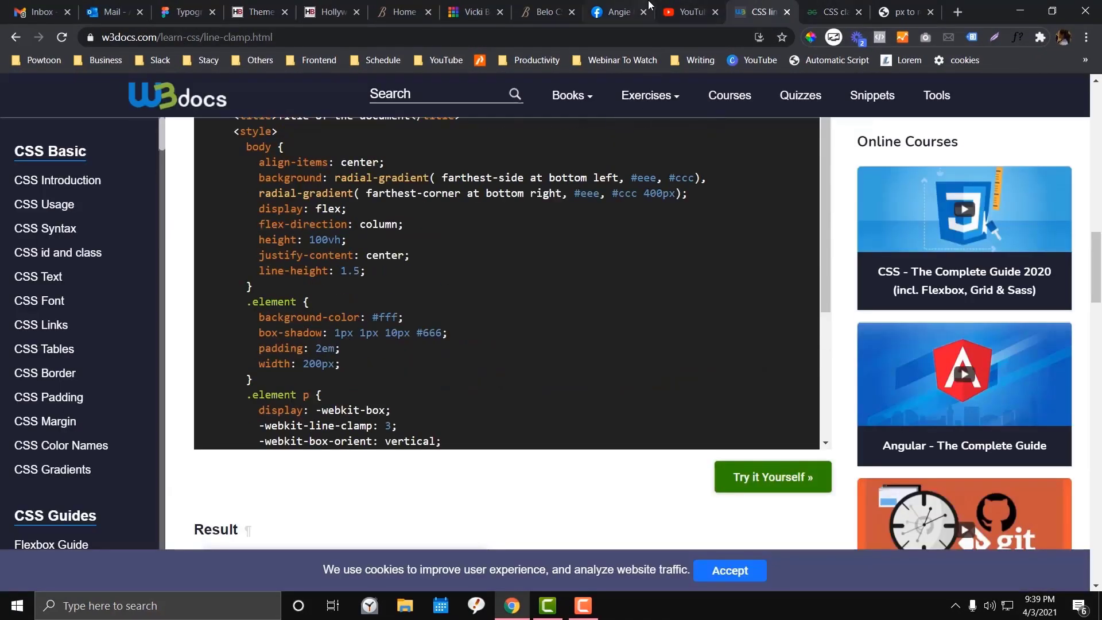
{"action": "left_click", "coordinate": [904, 11]}
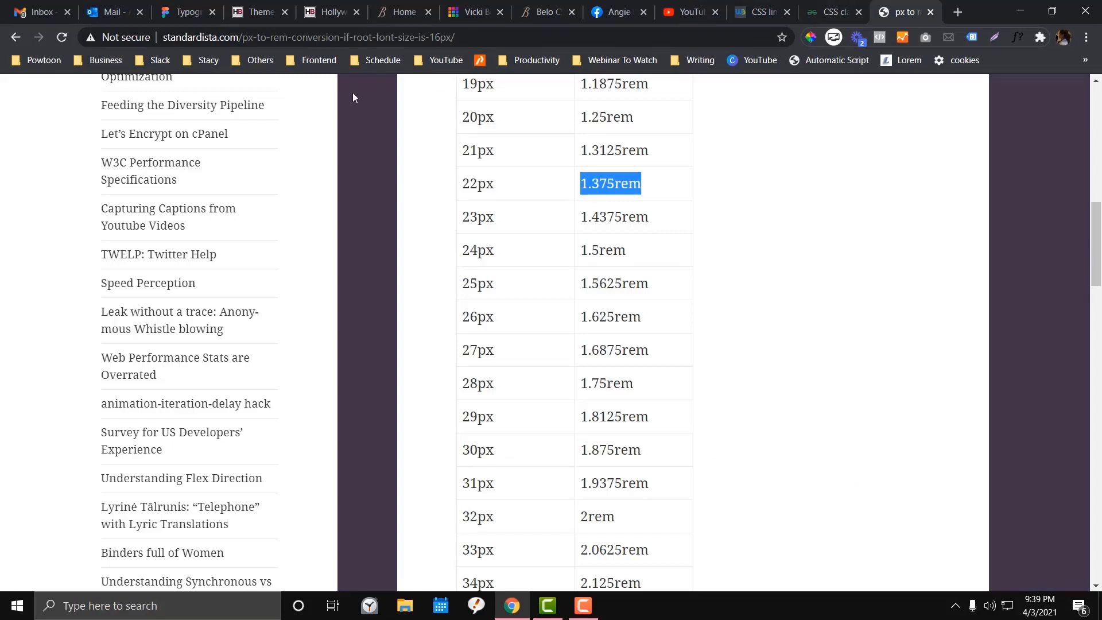
Step: Search 'clamp brow' in a new tab, check Can I Use's support table, then return to Theme Options
{"action": "left_click", "coordinate": [957, 11]}
{"action": "type", "text": "c"}
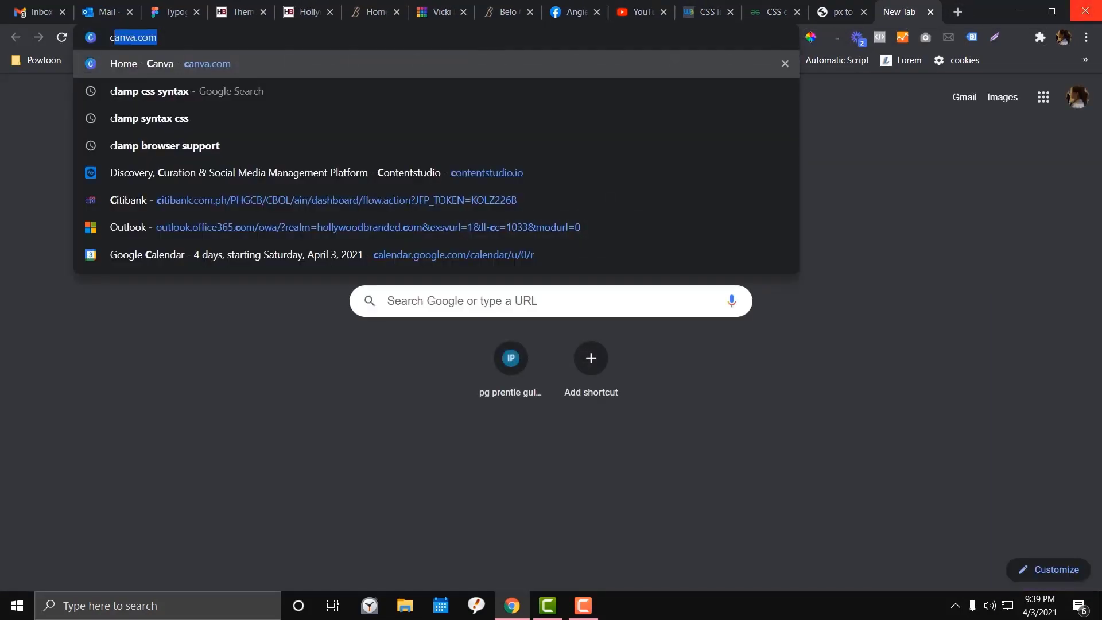
{"action": "type", "text": "lamp"}
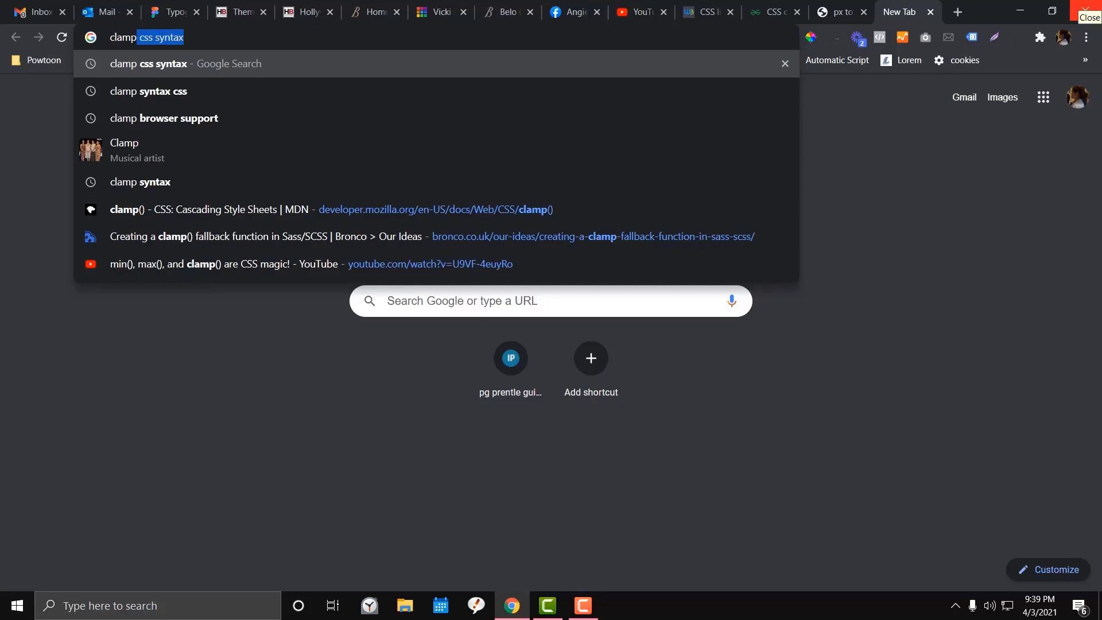
{"action": "type", "text": " brow"}
{"action": "key", "text": "Return"}
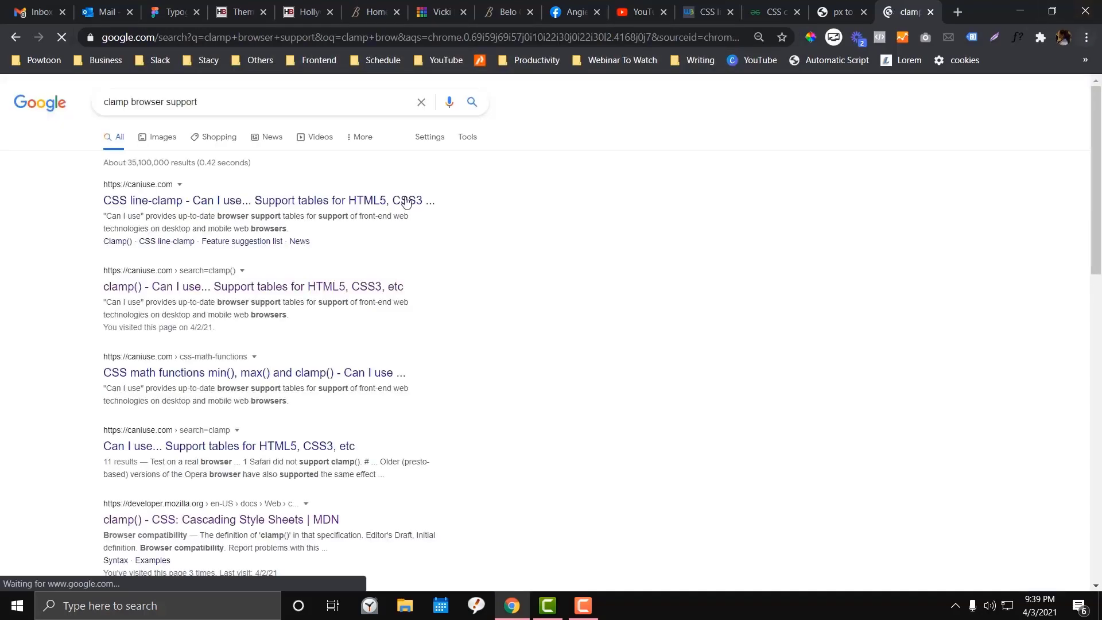
{"action": "left_click", "coordinate": [406, 201]}
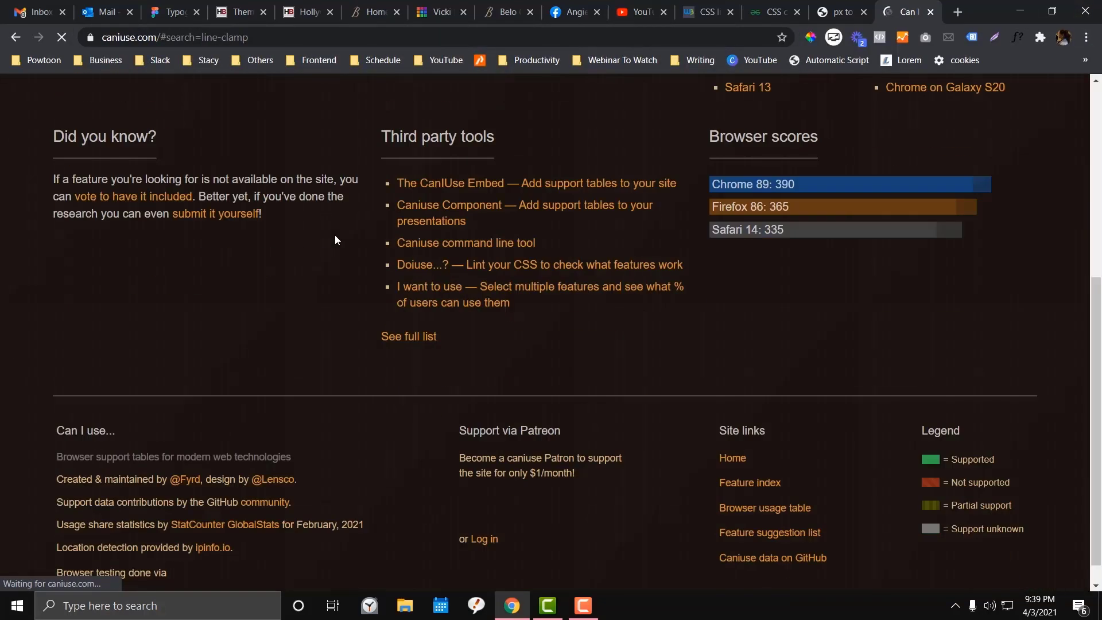
{"action": "scroll", "coordinate": [335, 235], "scroll_direction": "down", "scroll_amount": 6}
{"action": "scroll", "coordinate": [335, 235], "scroll_direction": "up", "scroll_amount": 2}
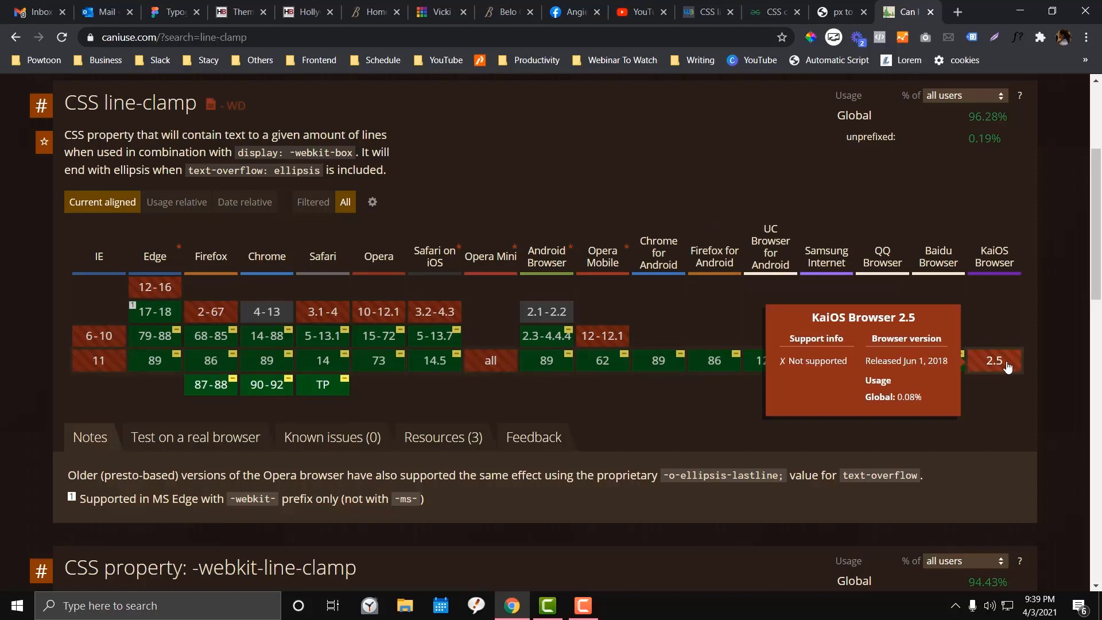
{"action": "left_click", "coordinate": [240, 11]}
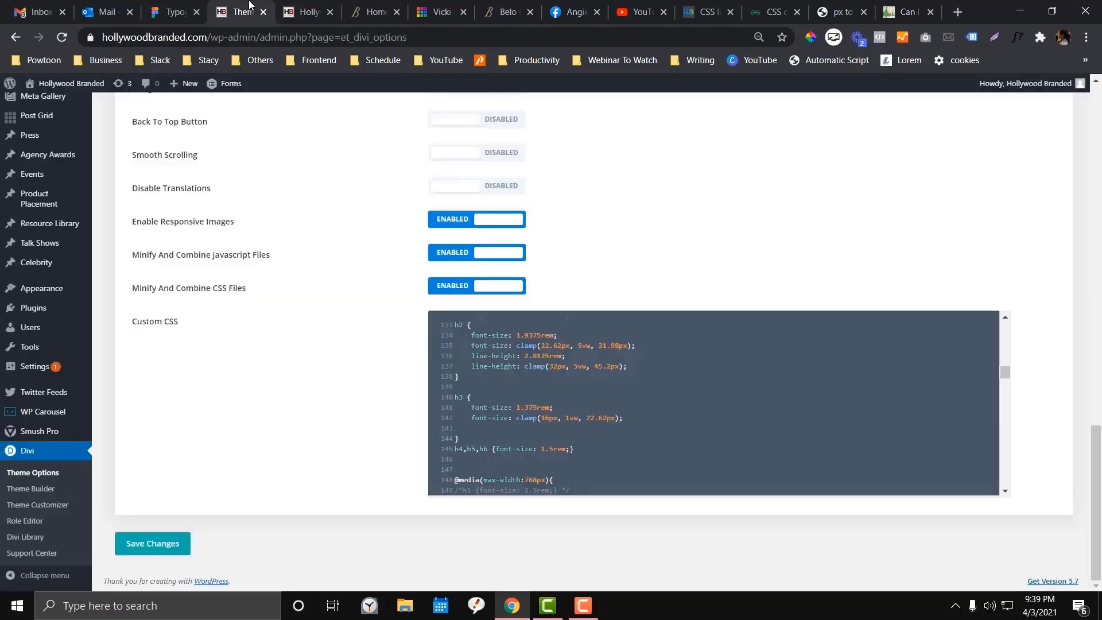
{"action": "left_click", "coordinate": [474, 336]}
{"action": "left_click", "coordinate": [549, 335]}
{"action": "scroll", "coordinate": [497, 347], "scroll_direction": "down", "scroll_amount": 3}
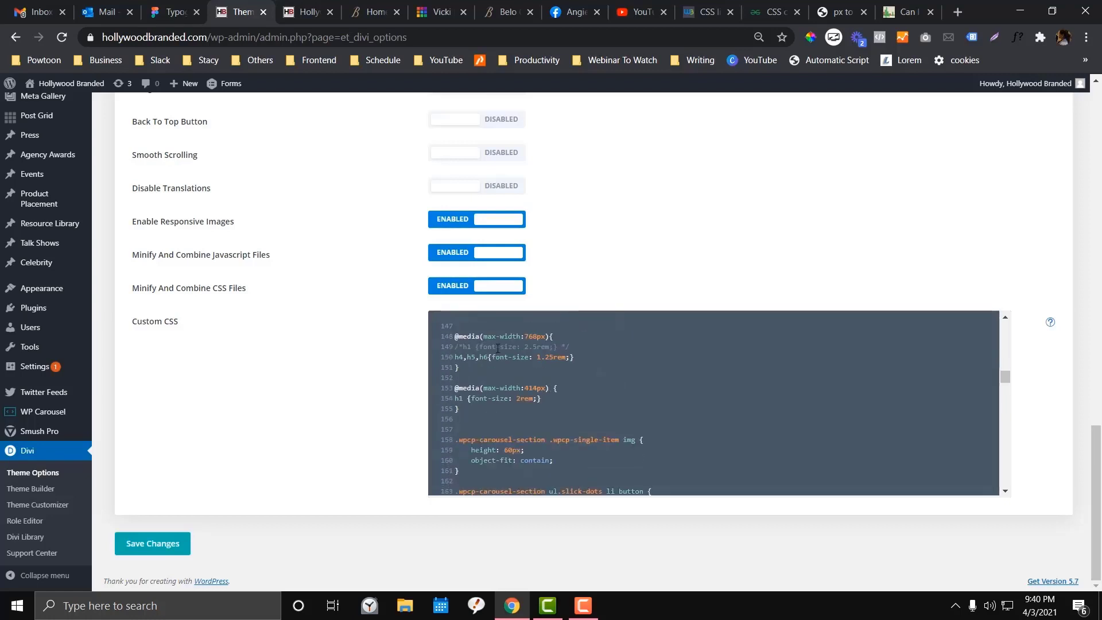
{"action": "scroll", "coordinate": [488, 353], "scroll_direction": "up", "scroll_amount": 3}
{"action": "scroll", "coordinate": [474, 362], "scroll_direction": "up", "scroll_amount": 2}
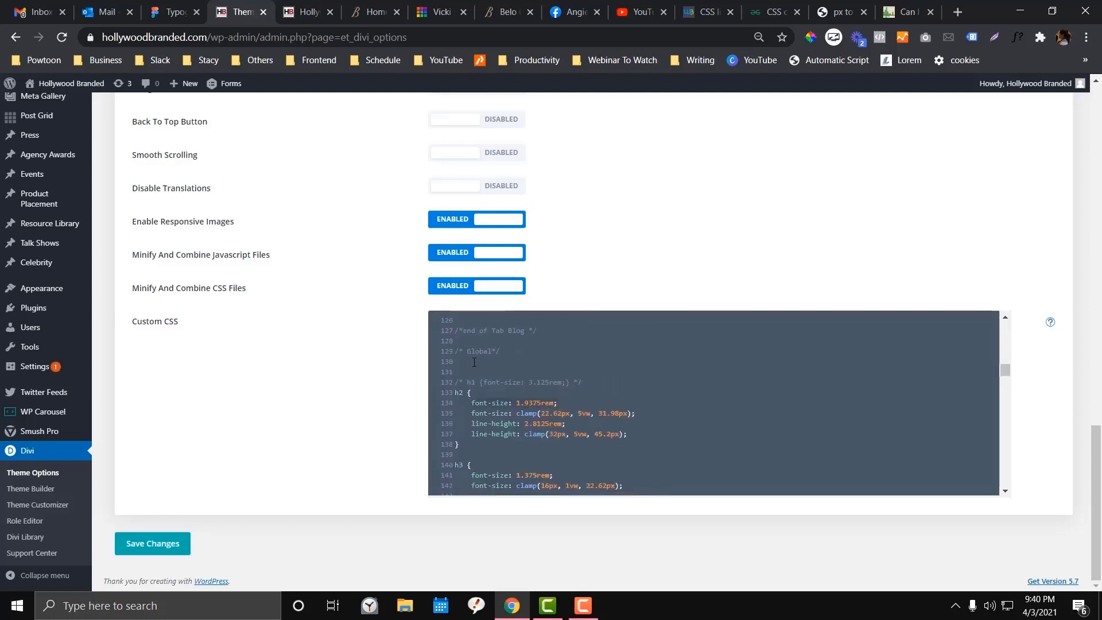
{"action": "scroll", "coordinate": [594, 411], "scroll_direction": "down", "scroll_amount": 3}
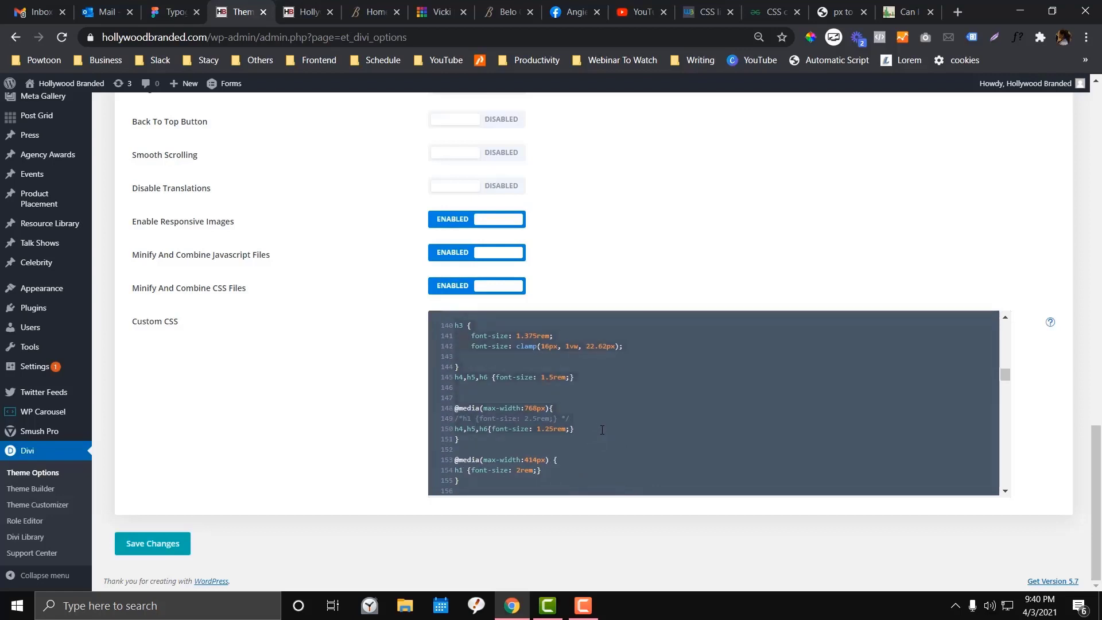
{"action": "scroll", "coordinate": [602, 434], "scroll_direction": "up", "scroll_amount": 3}
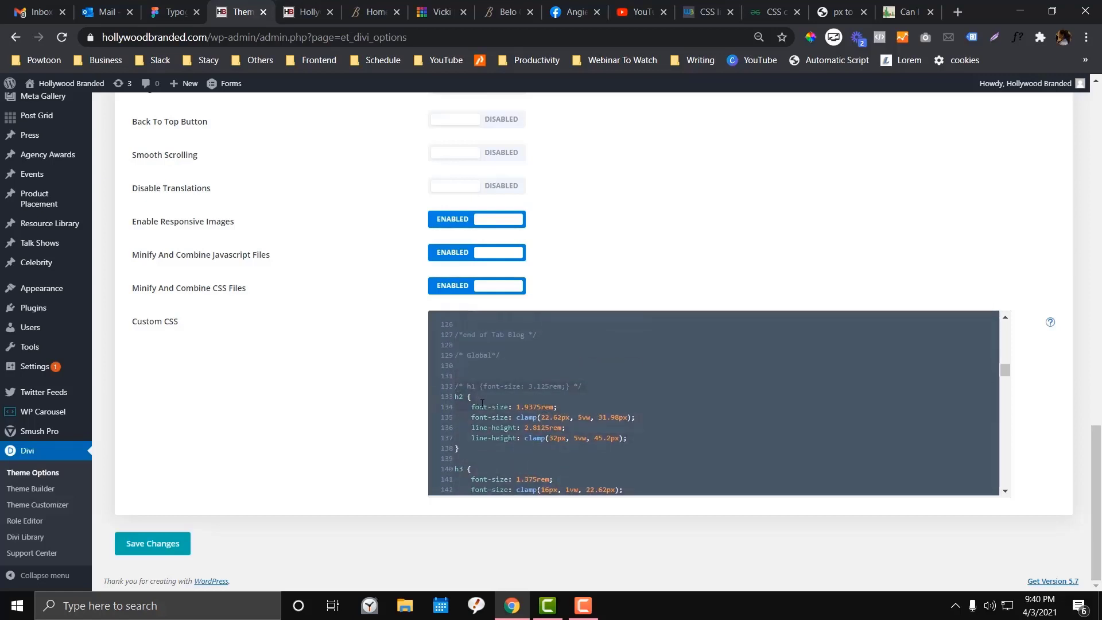
{"action": "scroll", "coordinate": [483, 412], "scroll_direction": "down", "scroll_amount": 2}
{"action": "left_click", "coordinate": [466, 345]}
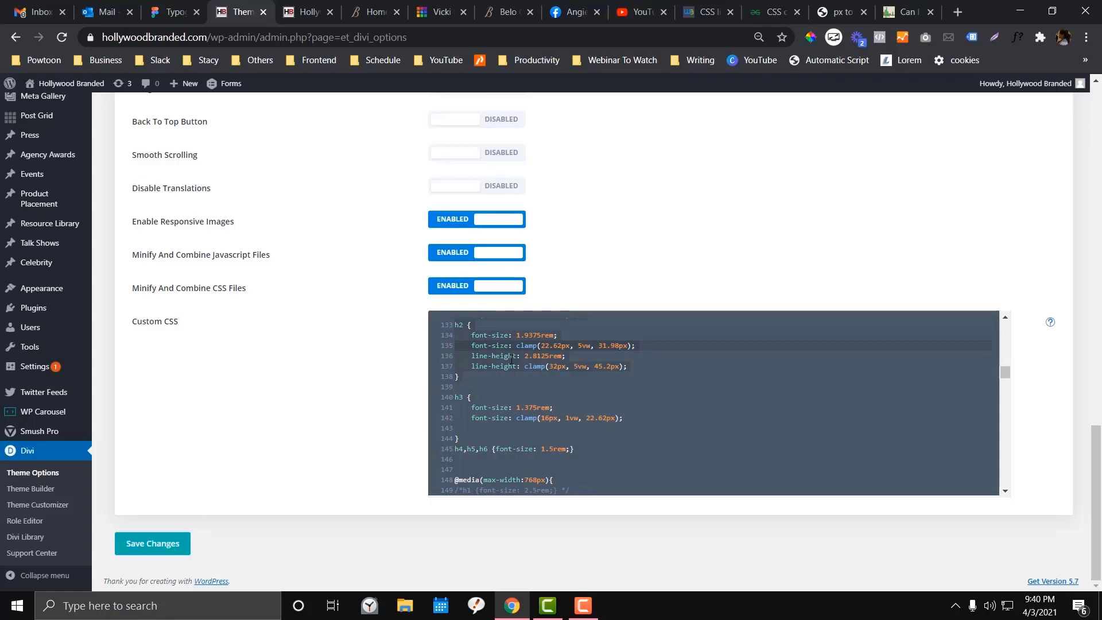
{"action": "scroll", "coordinate": [523, 402], "scroll_direction": "down", "scroll_amount": 3}
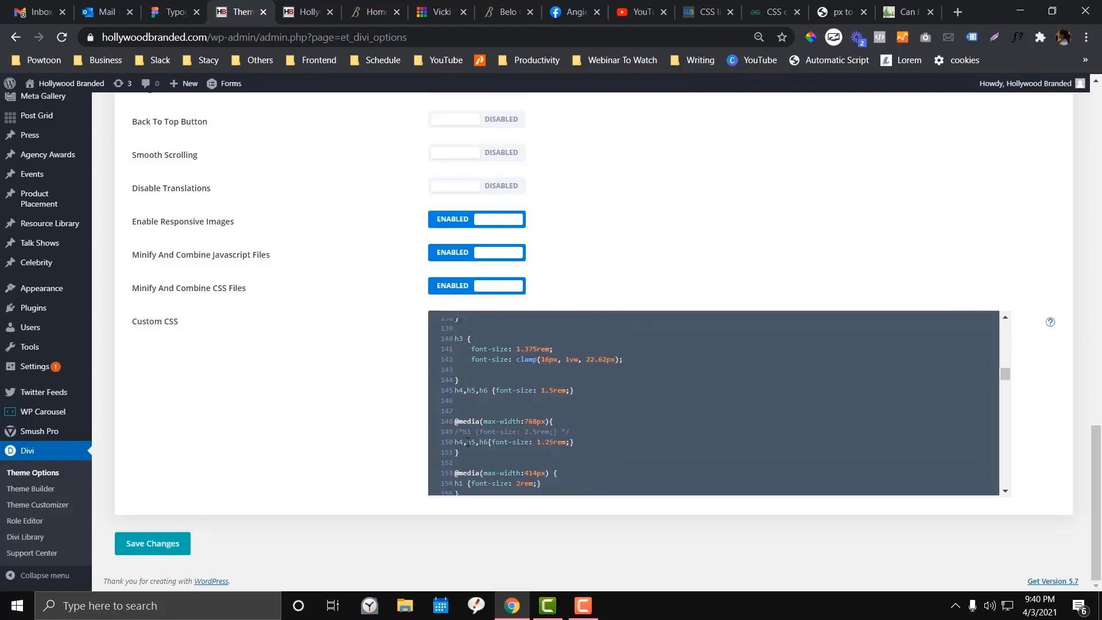
{"action": "scroll", "coordinate": [525, 424], "scroll_direction": "up", "scroll_amount": 3}
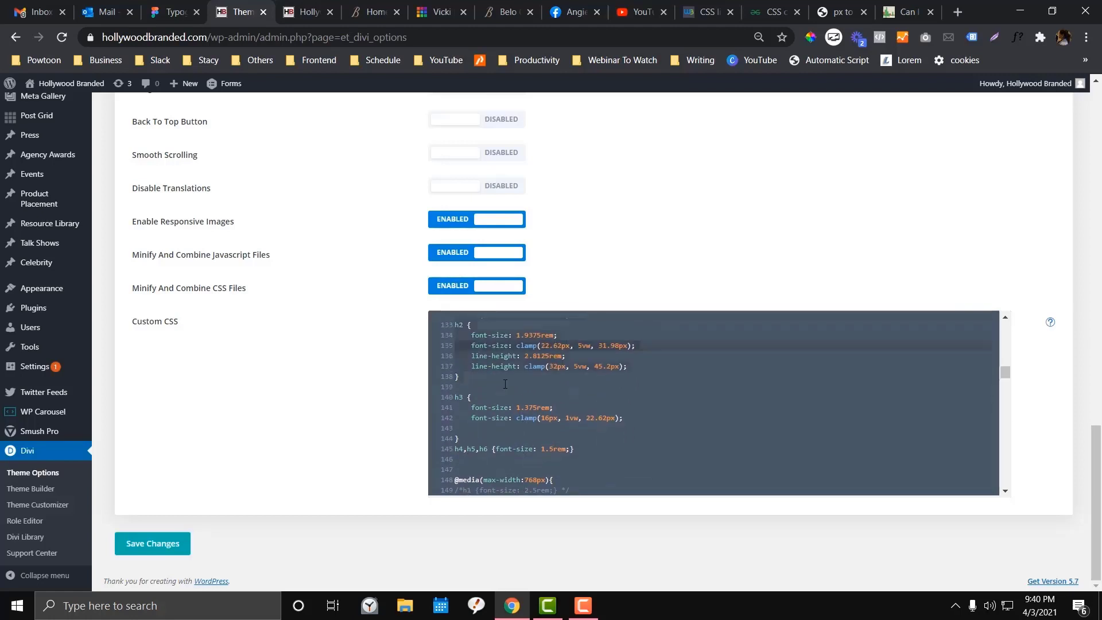
{"action": "left_click", "coordinate": [534, 387]}
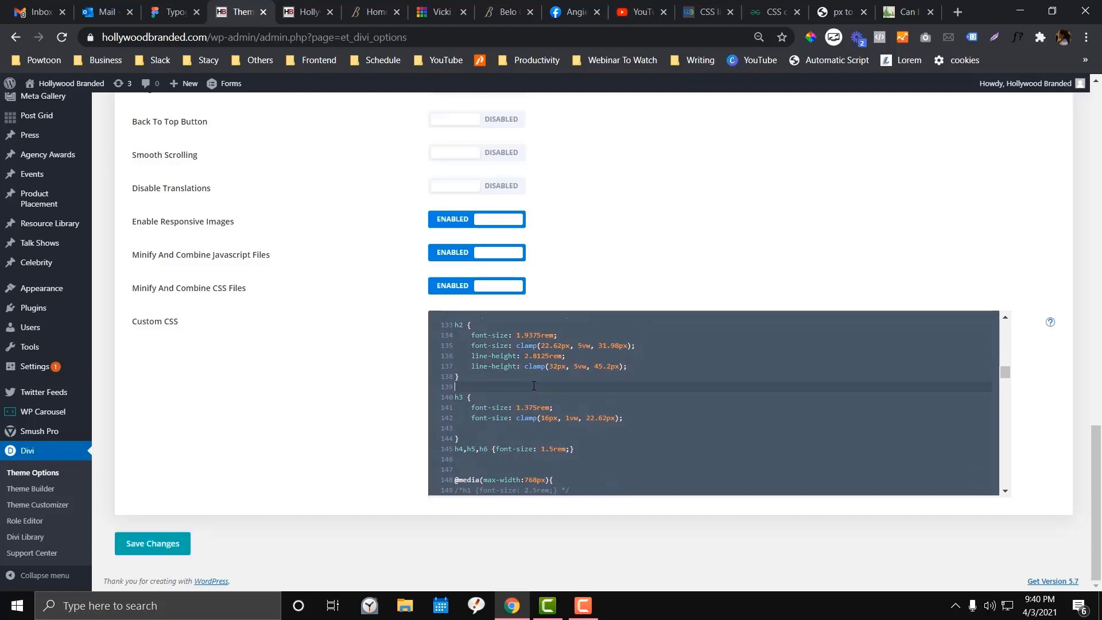
{"action": "left_click", "coordinate": [468, 345]}
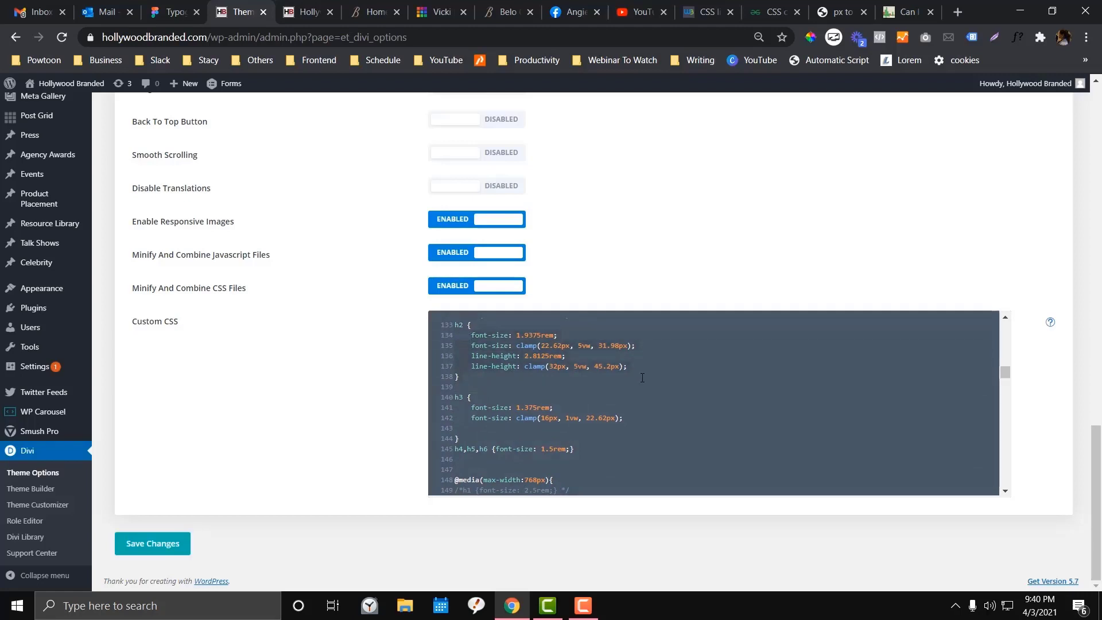
{"action": "left_click", "coordinate": [601, 394]}
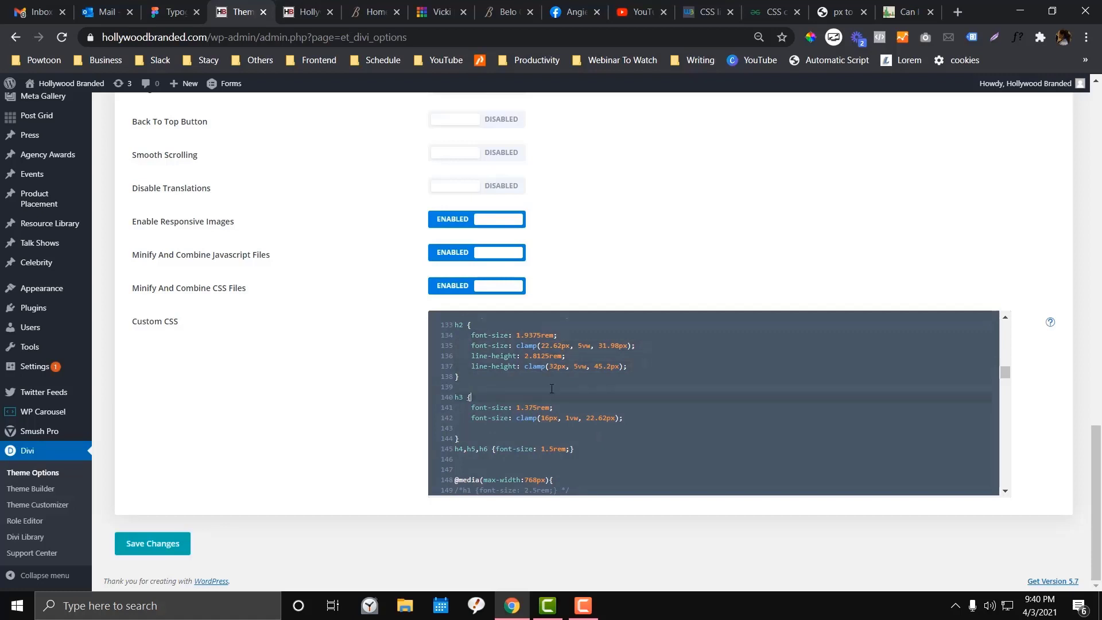
{"action": "left_click", "coordinate": [466, 347]}
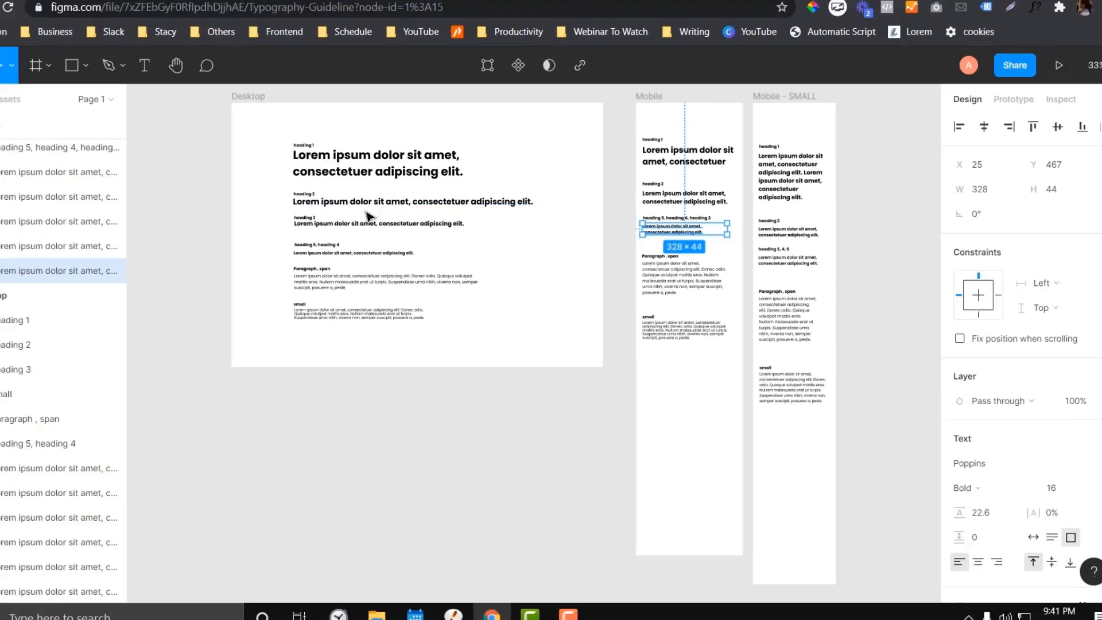
Step: Check the Desktop heading 2 and 3 sample sizes, then nudge the Desktop text block upward
{"action": "left_click", "coordinate": [394, 239]}
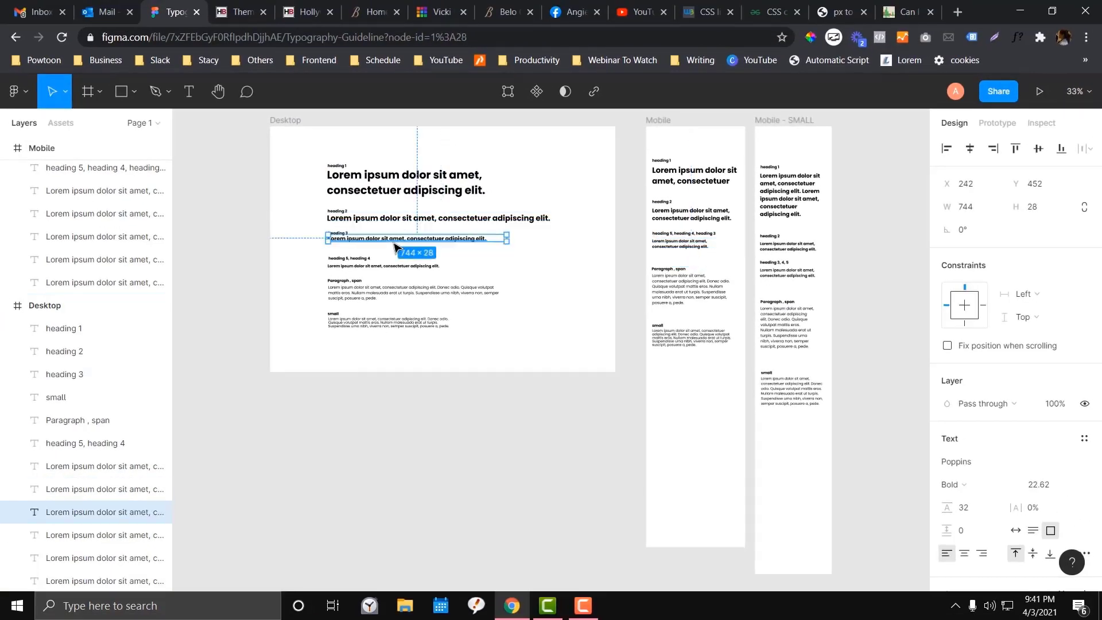
{"action": "left_click", "coordinate": [410, 221]}
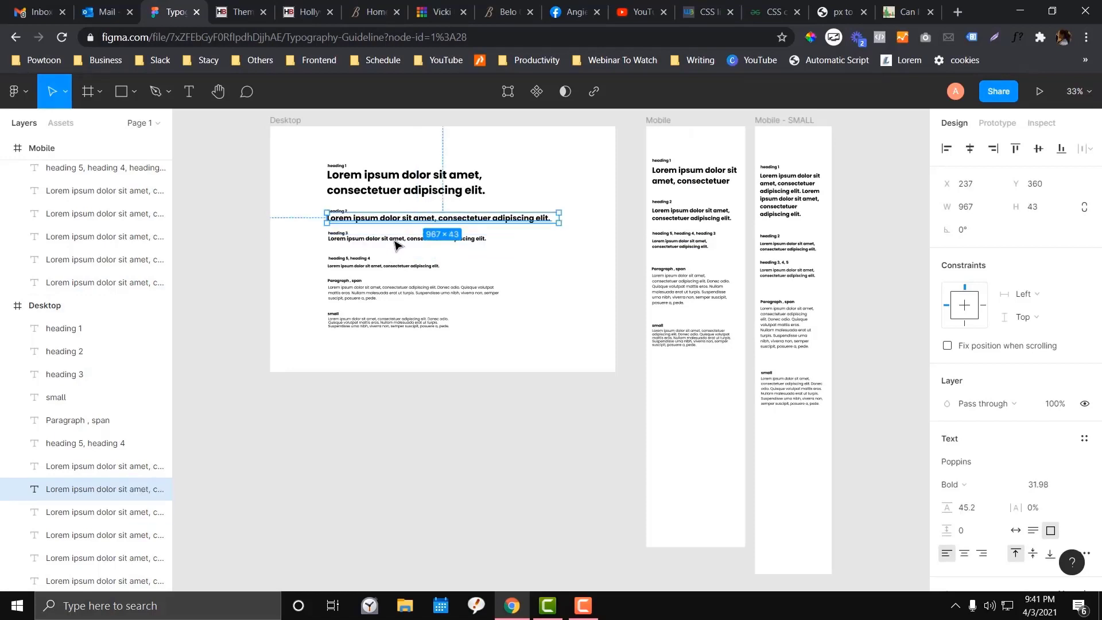
{"action": "left_click", "coordinate": [315, 157]}
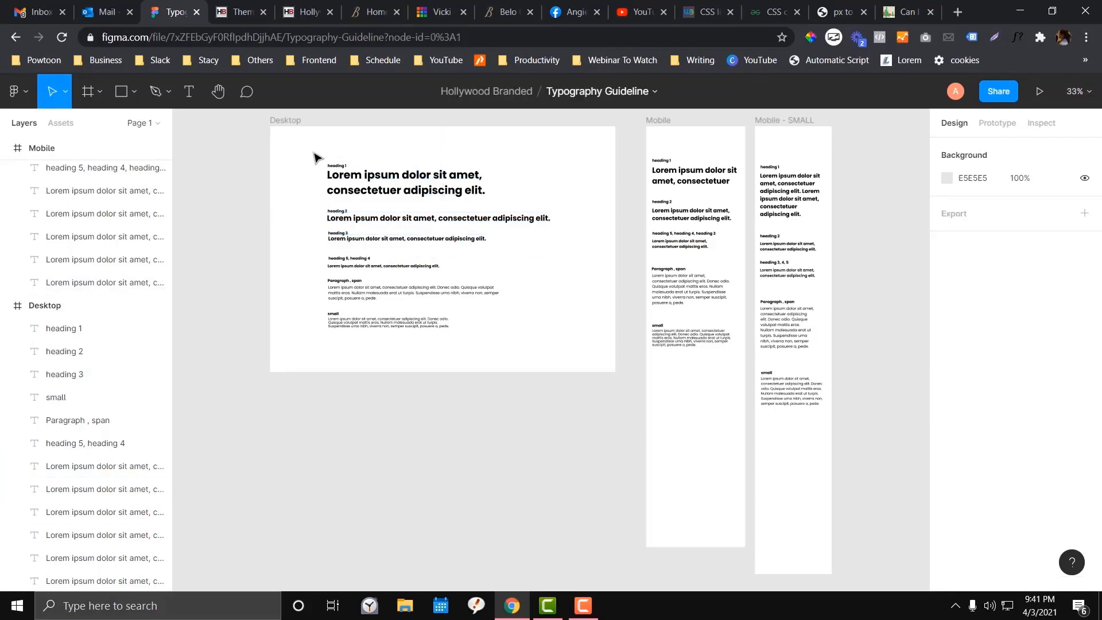
{"action": "left_click_drag", "start_coordinate": [308, 138], "coordinate": [851, 426]}
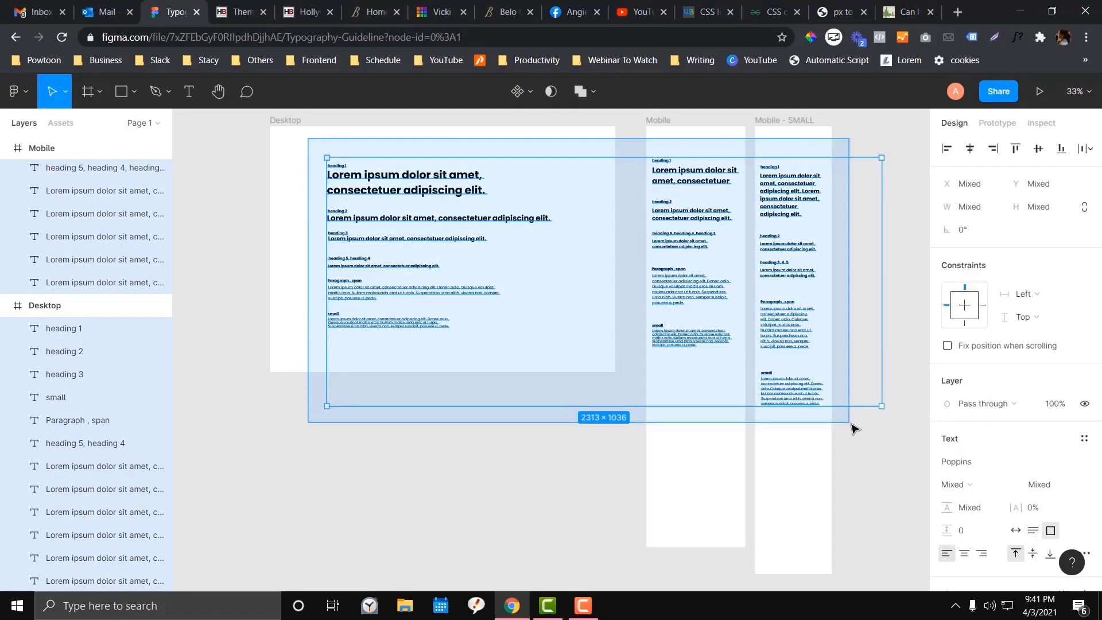
{"action": "left_click_drag", "start_coordinate": [852, 426], "coordinate": [852, 426]}
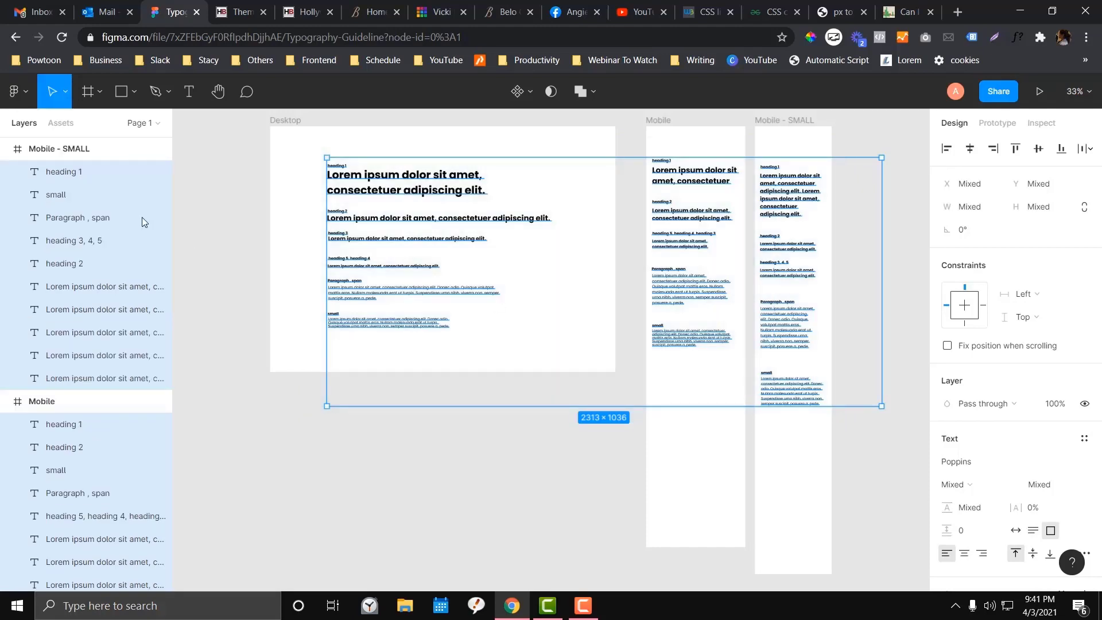
{"action": "left_click", "coordinate": [297, 209]}
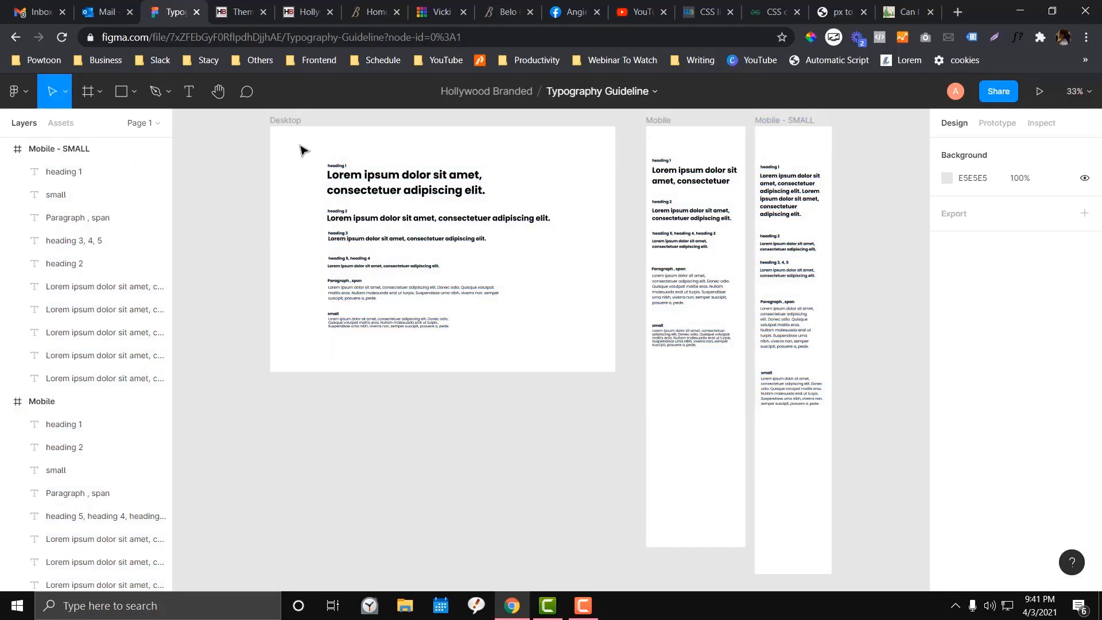
{"action": "left_click_drag", "start_coordinate": [299, 145], "coordinate": [600, 345]}
{"action": "left_click_drag", "start_coordinate": [454, 192], "coordinate": [466, 186]}
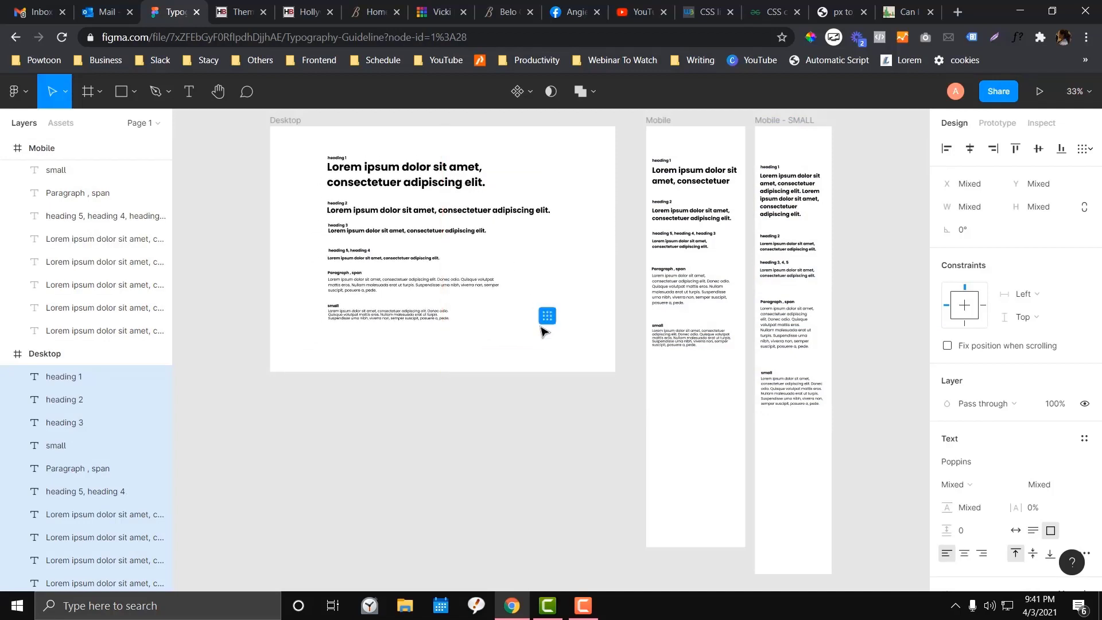
{"action": "left_click", "coordinate": [534, 383]}
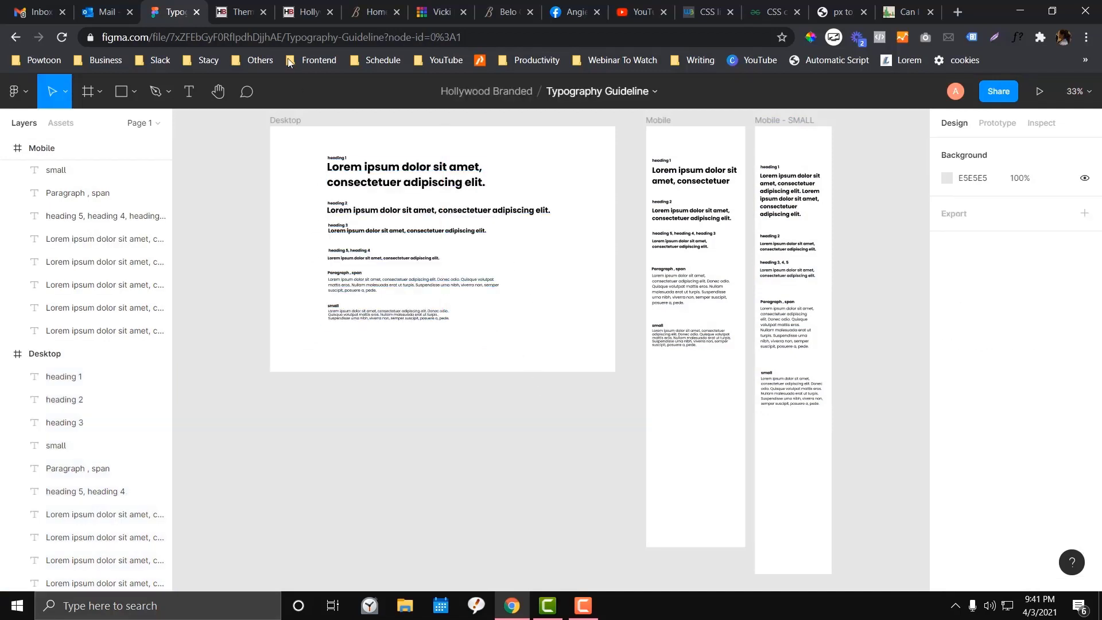
Step: Save the theme CSS and the page, exit the visual builder, and view the live homepage
{"action": "left_click", "coordinate": [241, 12]}
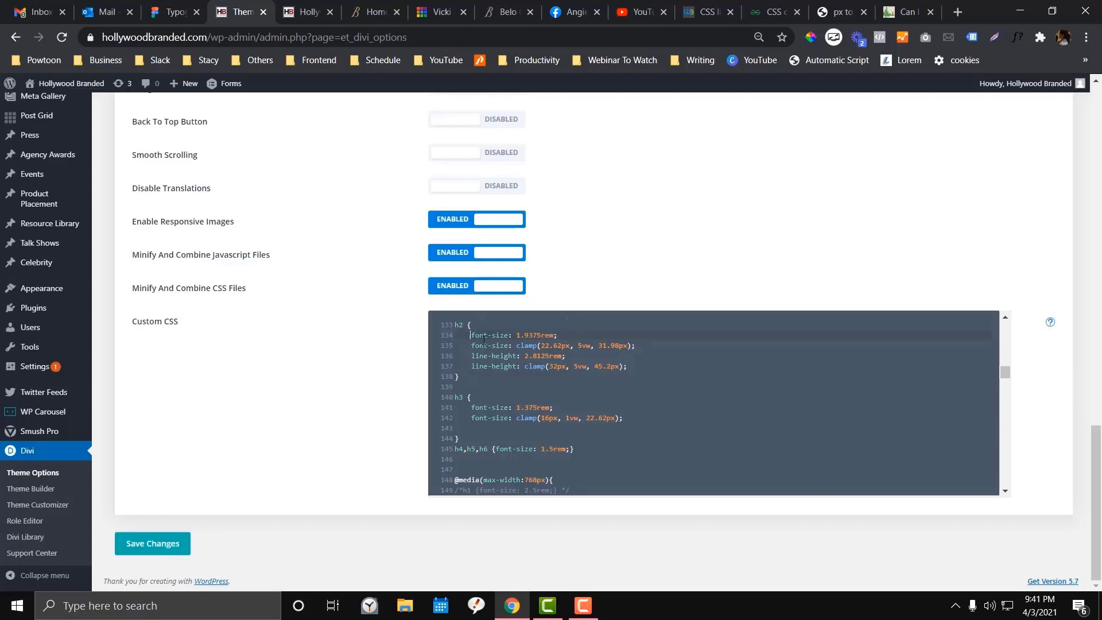
{"action": "left_click", "coordinate": [172, 546]}
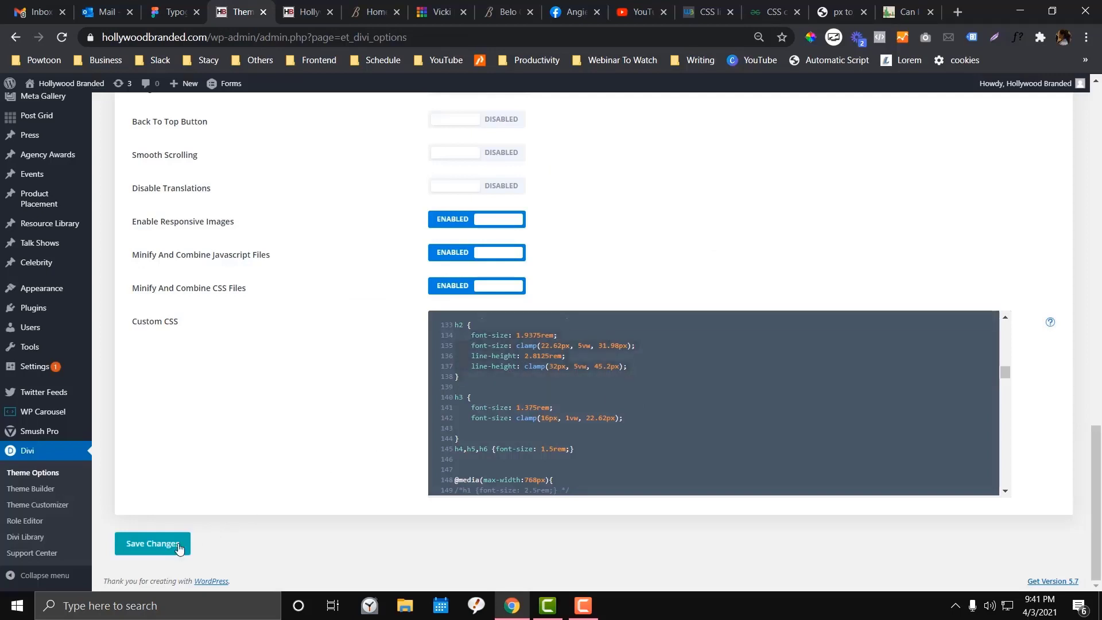
{"action": "left_click", "coordinate": [303, 14]}
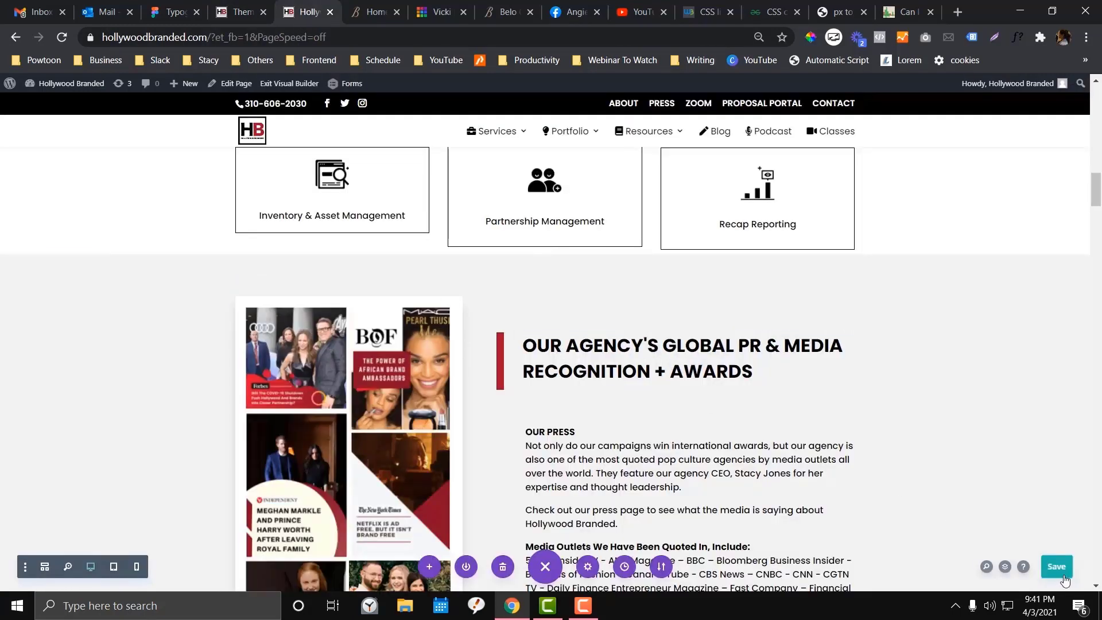
{"action": "left_click", "coordinate": [1056, 567]}
{"action": "left_click", "coordinate": [289, 84]}
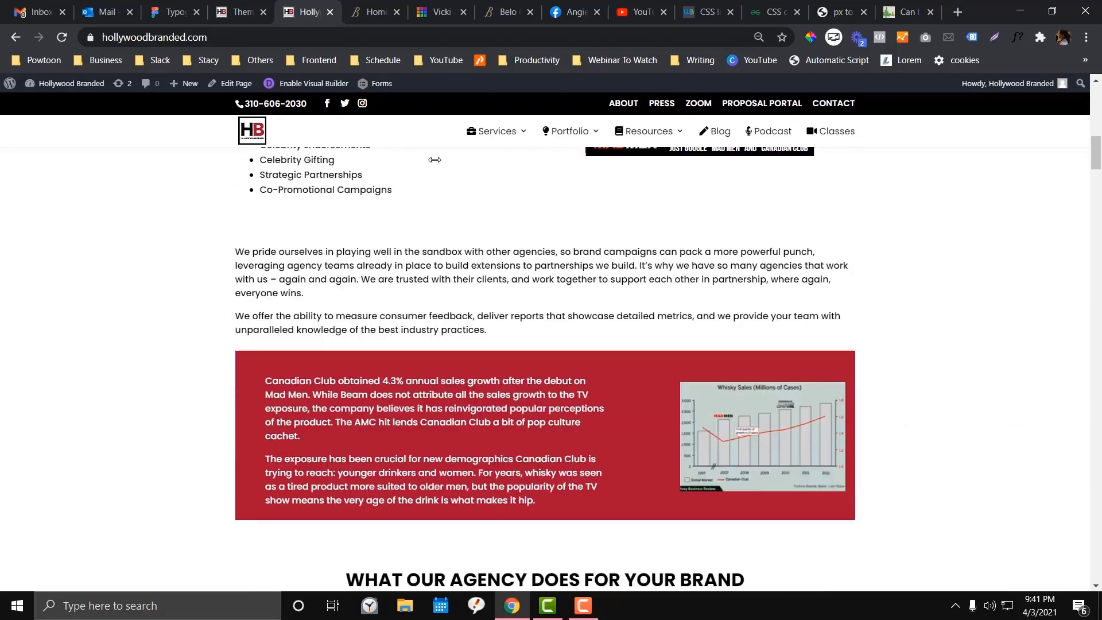
{"action": "scroll", "coordinate": [435, 160], "scroll_direction": "down", "scroll_amount": 6}
{"action": "scroll", "coordinate": [513, 253], "scroll_direction": "up", "scroll_amount": 1}
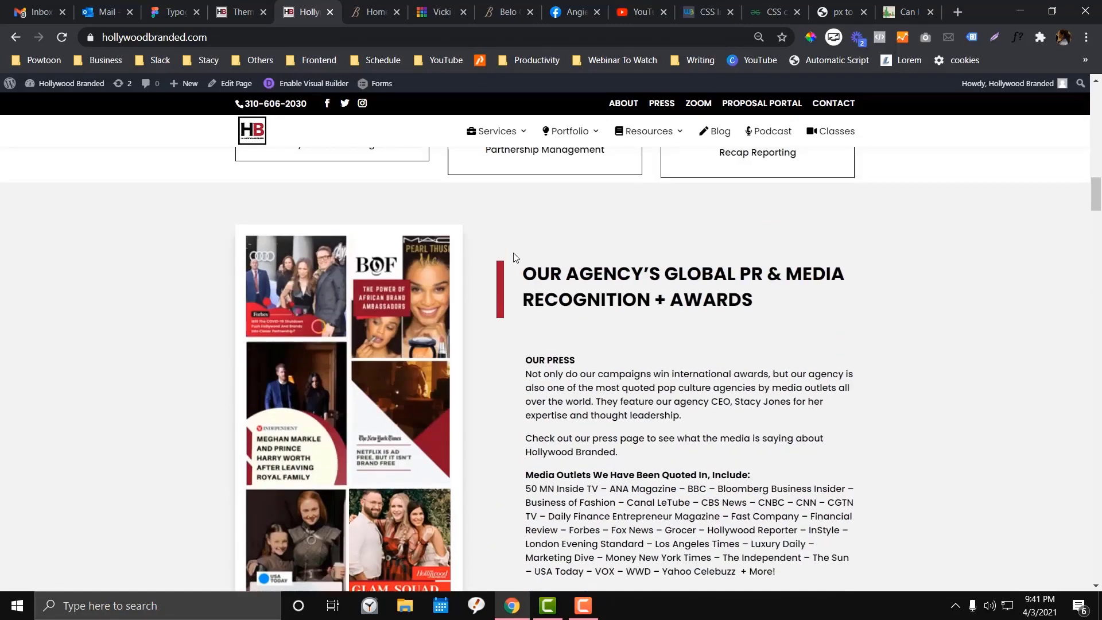
{"action": "right_click", "coordinate": [517, 250]}
Step: Open DevTools device emulation and set the preview zoom to 75%
{"action": "left_click", "coordinate": [609, 481]}
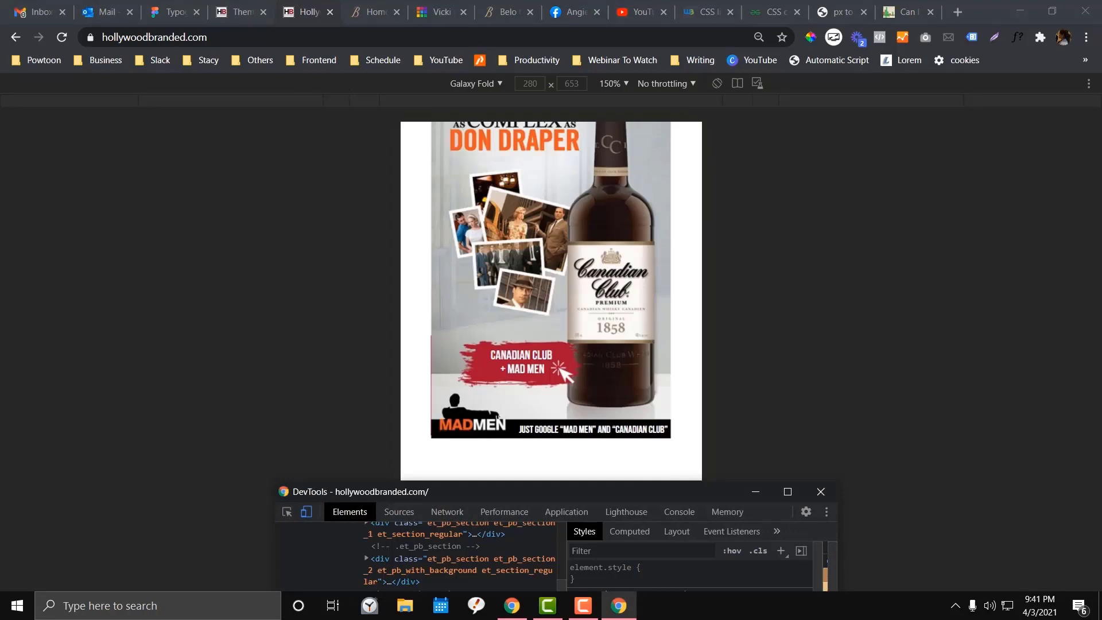
{"action": "scroll", "coordinate": [551, 299], "scroll_direction": "down", "scroll_amount": 5}
{"action": "scroll", "coordinate": [551, 298], "scroll_direction": "down", "scroll_amount": 5}
{"action": "scroll", "coordinate": [551, 299], "scroll_direction": "down", "scroll_amount": 5}
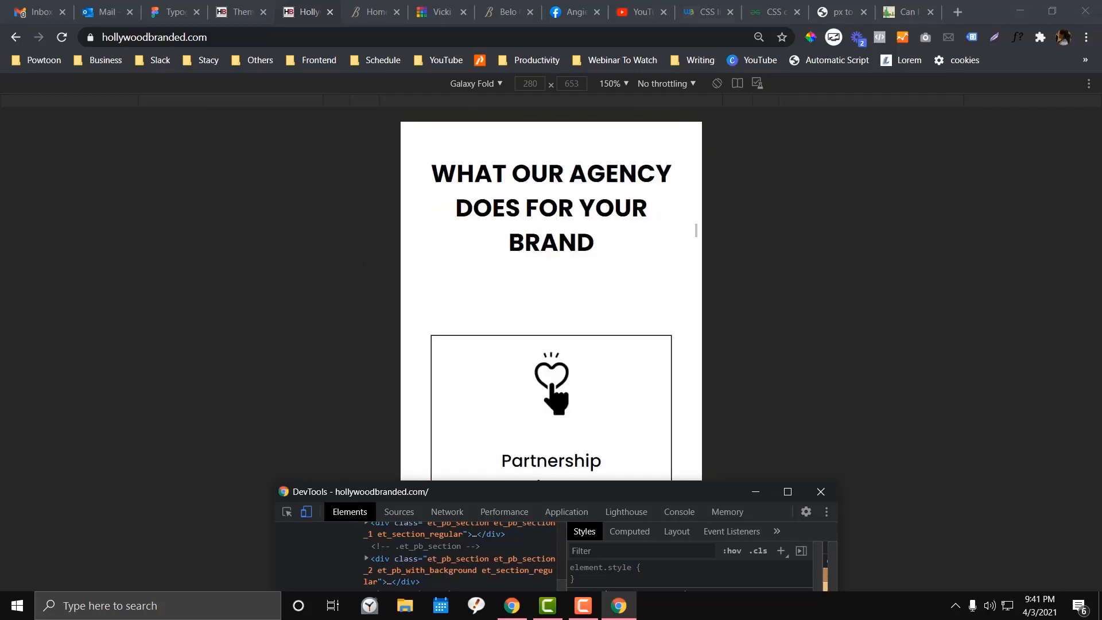
{"action": "scroll", "coordinate": [551, 298], "scroll_direction": "down", "scroll_amount": 3}
{"action": "scroll", "coordinate": [551, 298], "scroll_direction": "down", "scroll_amount": 5}
{"action": "scroll", "coordinate": [551, 298], "scroll_direction": "down", "scroll_amount": 5}
{"action": "left_click", "coordinate": [613, 84]}
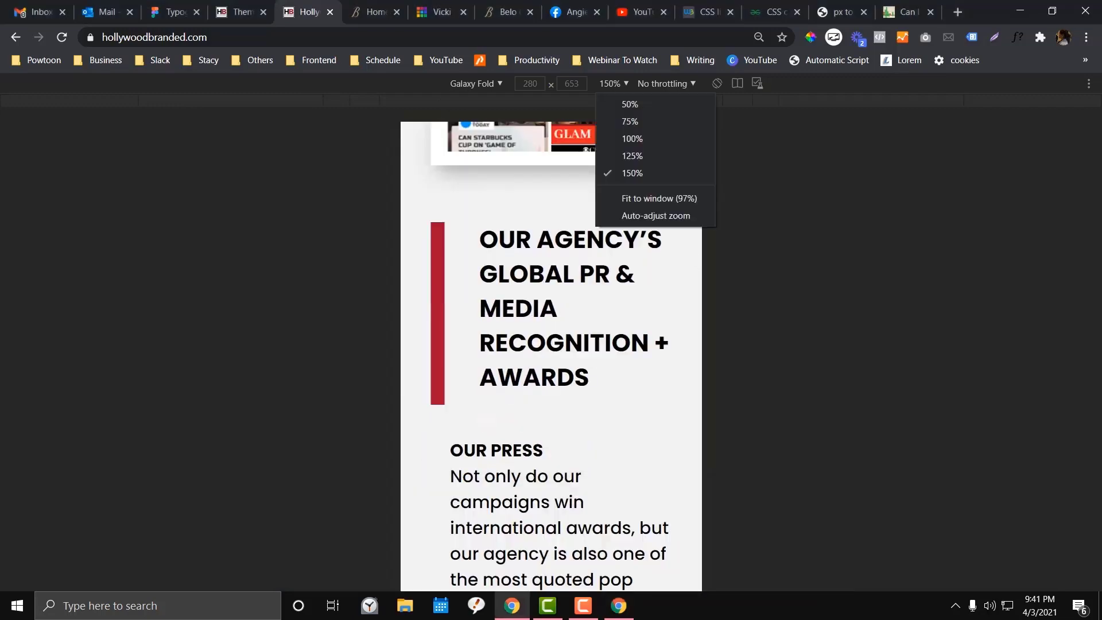
{"action": "left_click", "coordinate": [630, 121]}
{"action": "scroll", "coordinate": [551, 297], "scroll_direction": "up", "scroll_amount": 1}
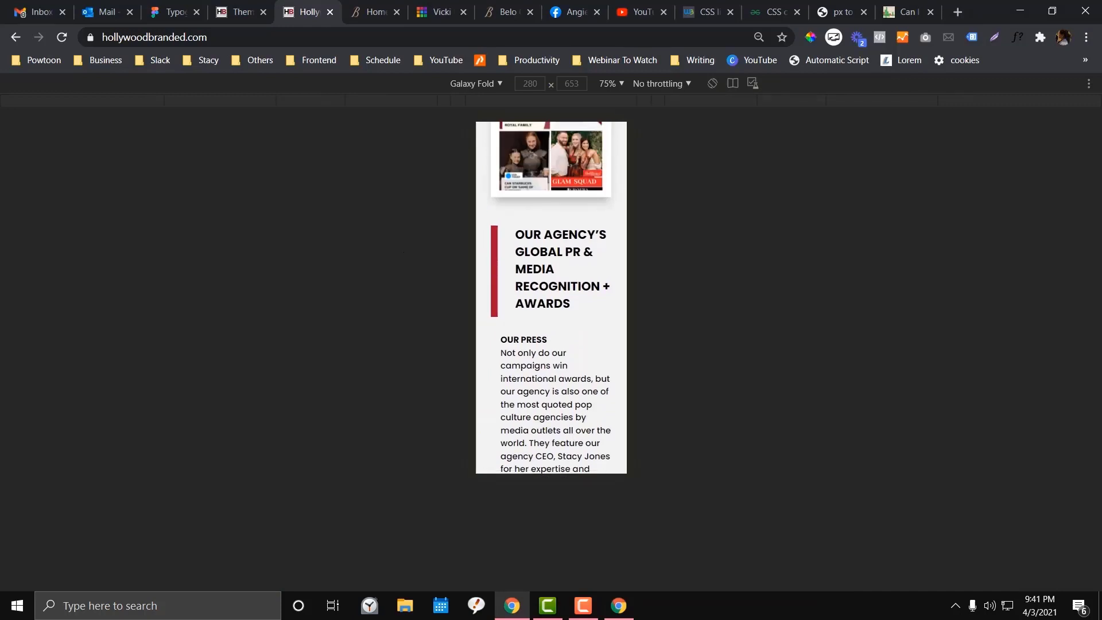
Step: Emulate iPhone X, then iPhone 6/7/8, then iPad Pro to check the headings
{"action": "left_click", "coordinate": [476, 83]}
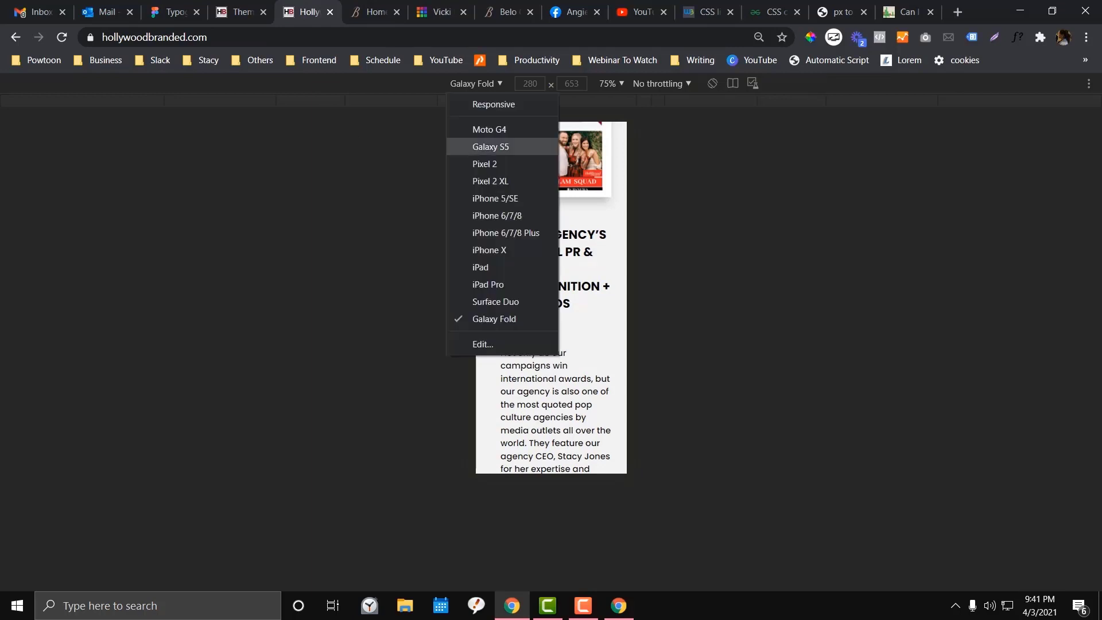
{"action": "left_click", "coordinate": [494, 250]}
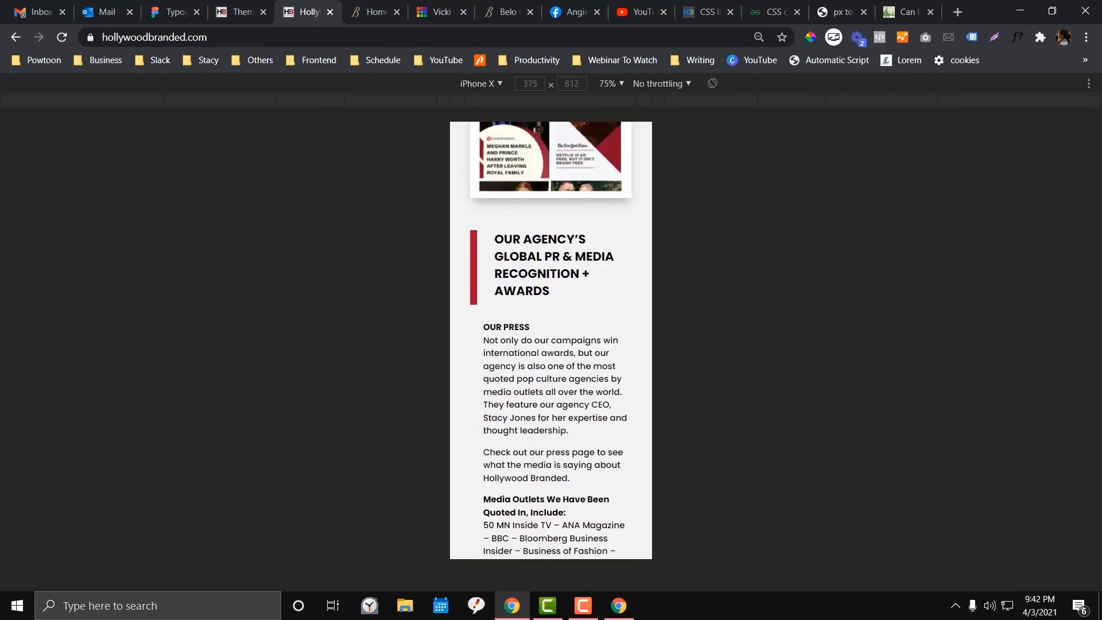
{"action": "left_click", "coordinate": [480, 83]}
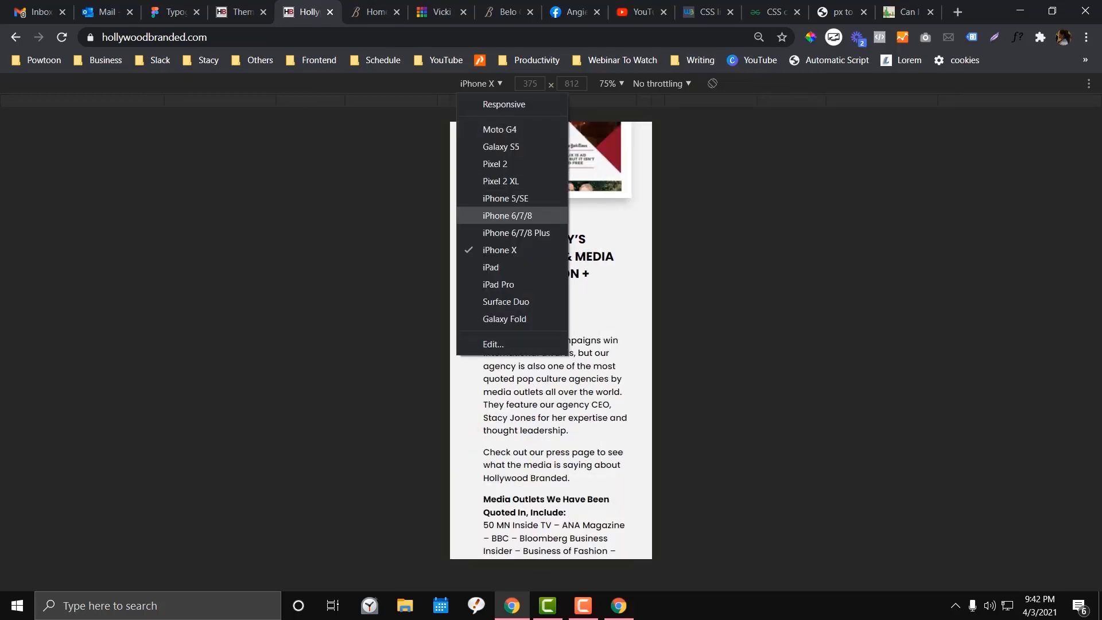
{"action": "left_click", "coordinate": [500, 215]}
{"action": "left_click", "coordinate": [475, 83]}
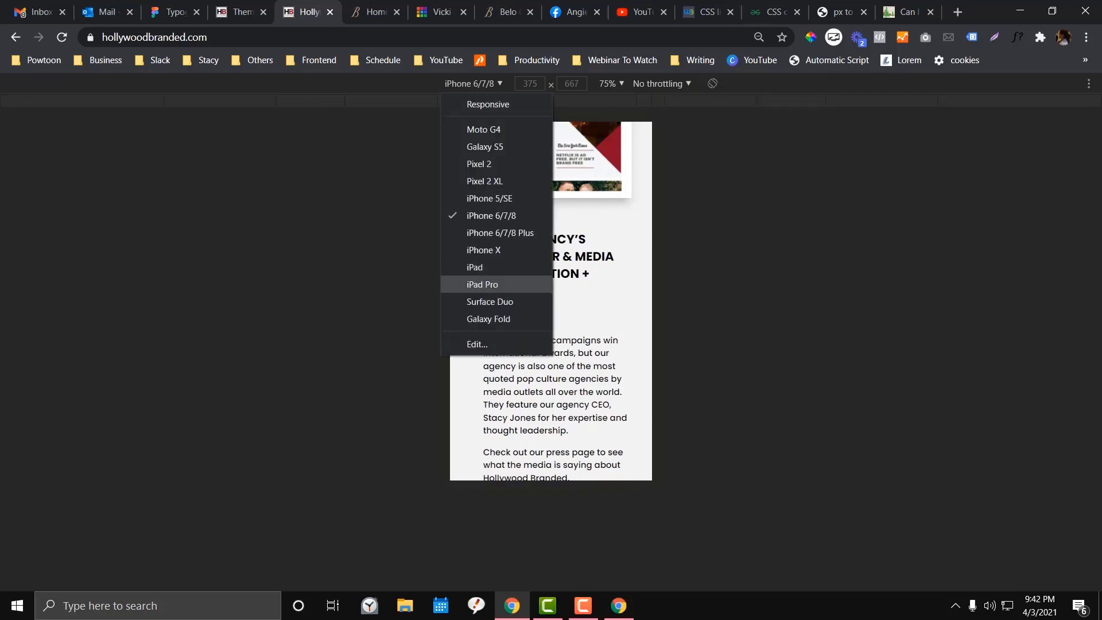
{"action": "left_click", "coordinate": [476, 284]}
{"action": "scroll", "coordinate": [433, 307], "scroll_direction": "up", "scroll_amount": 4}
{"action": "scroll", "coordinate": [433, 307], "scroll_direction": "up", "scroll_amount": 2}
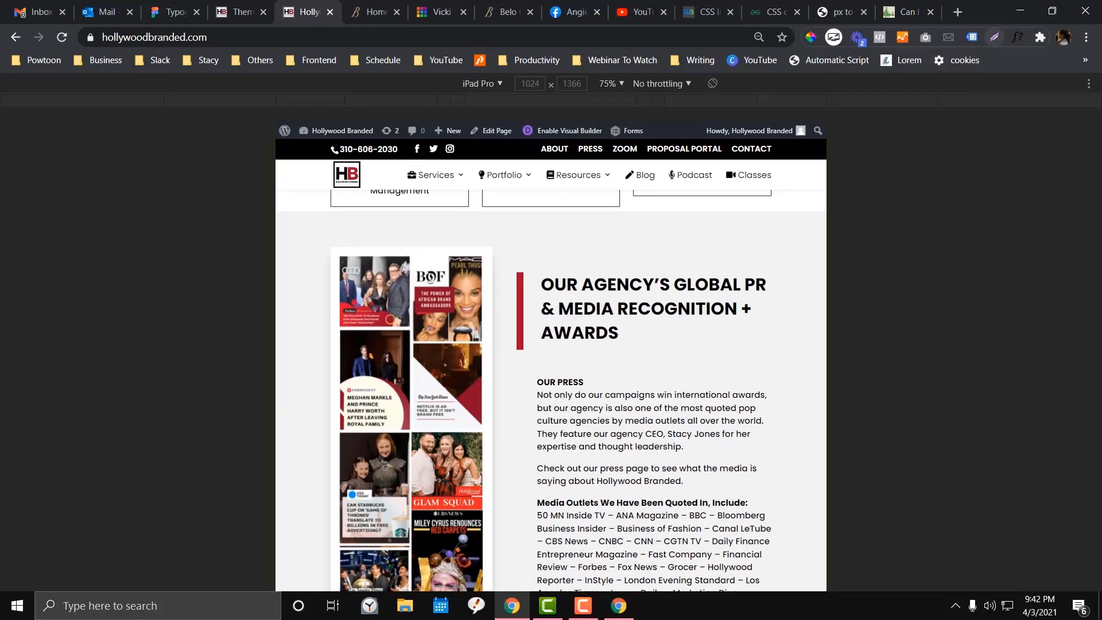
Step: Check the PR heading's font size with WhatFont at iPad Pro width and compare against the theme CSS
{"action": "left_click", "coordinate": [1017, 37]}
{"action": "left_click", "coordinate": [581, 289]}
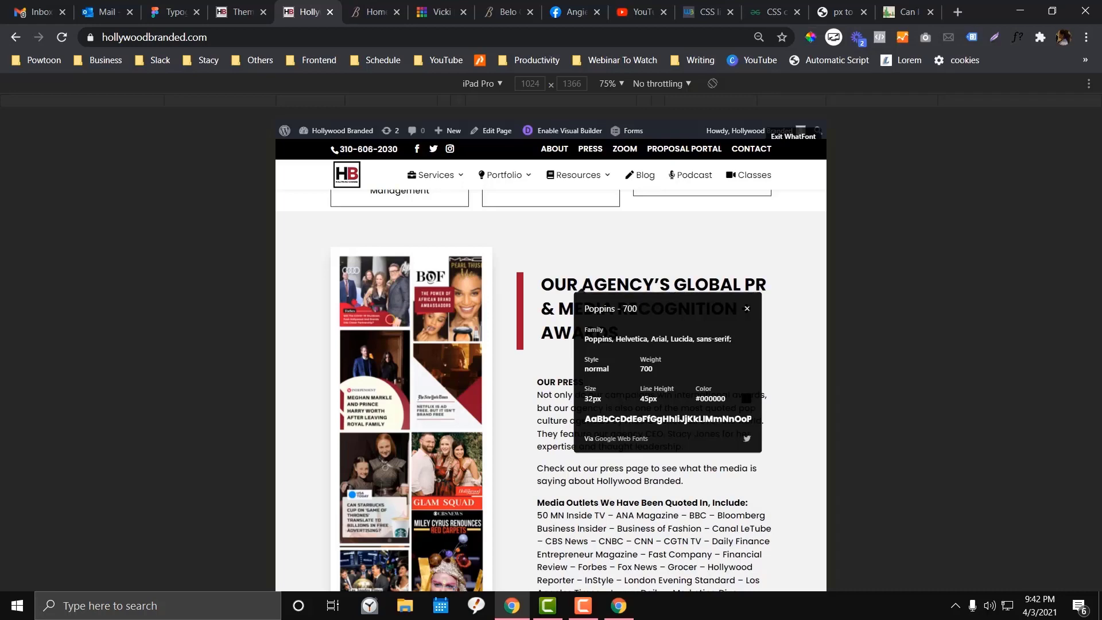
{"action": "key", "text": "ctrl+Page_Up"}
{"action": "scroll", "coordinate": [632, 402], "scroll_direction": "up", "scroll_amount": 2}
{"action": "scroll", "coordinate": [632, 402], "scroll_direction": "up", "scroll_amount": 2}
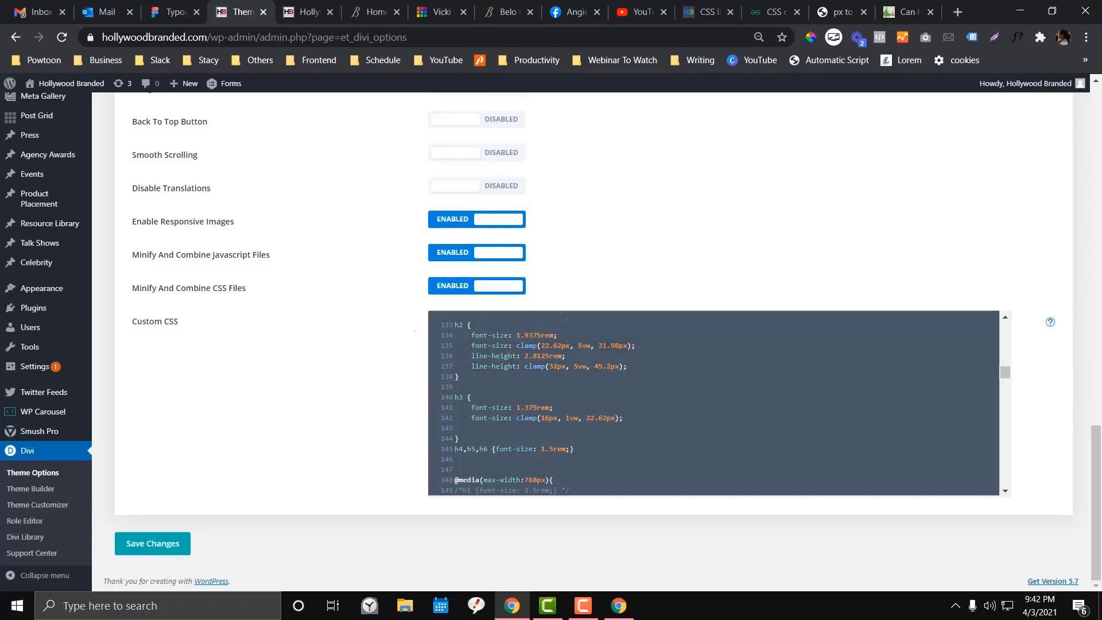
{"action": "key", "text": "ctrl+Page_Down"}
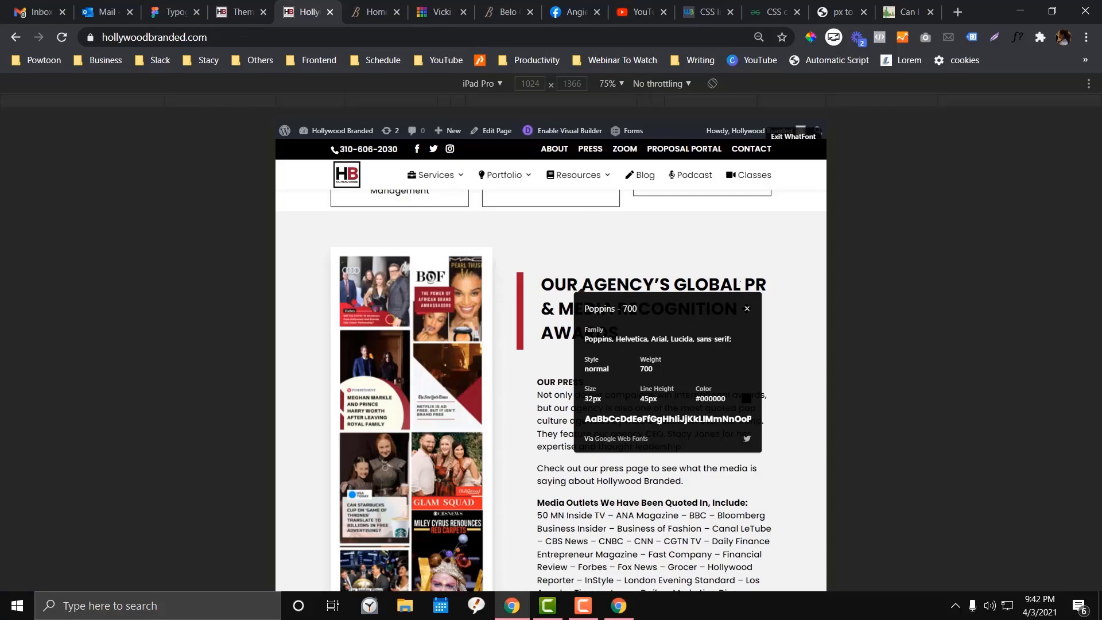
Step: Switch to a Responsive 2200px viewport and inspect the awards heading at 32px/45px
{"action": "left_click", "coordinate": [482, 84]}
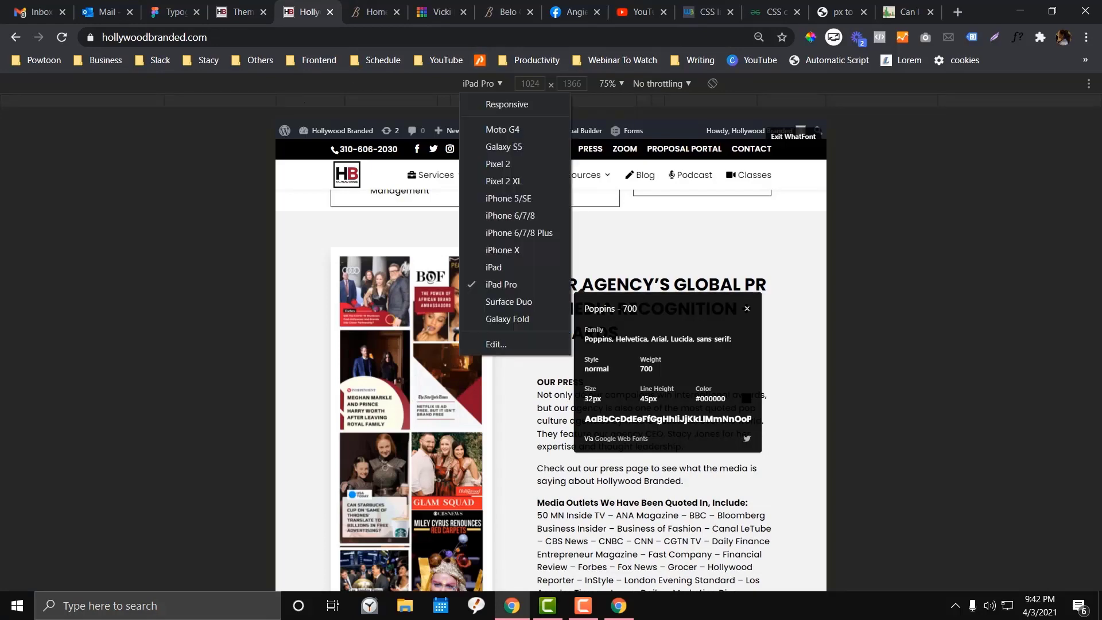
{"action": "left_click", "coordinate": [505, 104]}
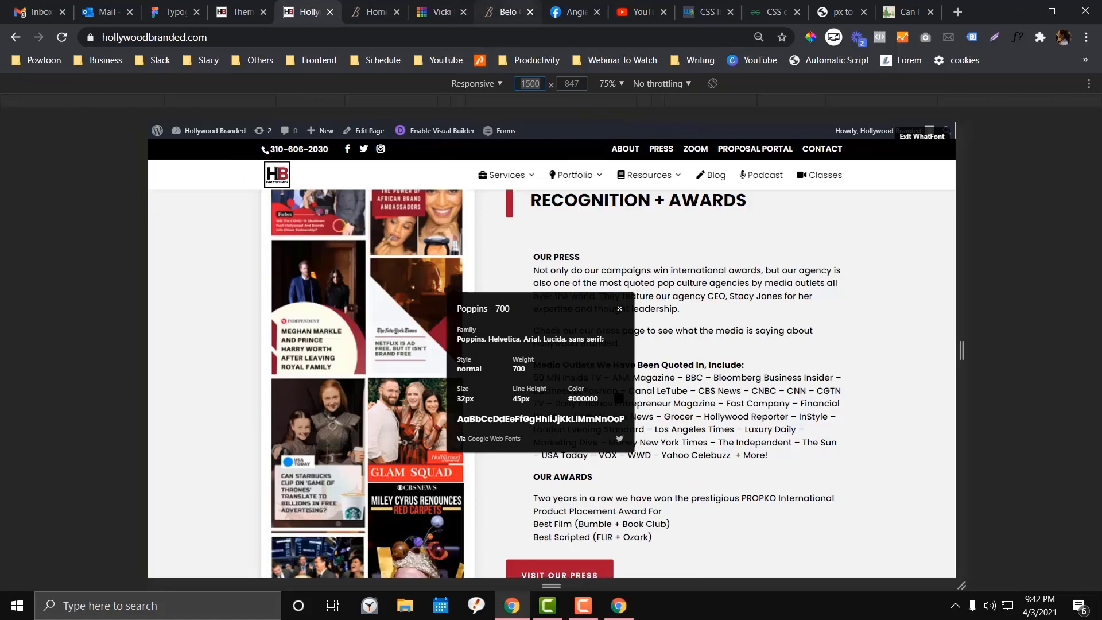
{"action": "type", "text": "2200"}
{"action": "key", "text": "Return"}
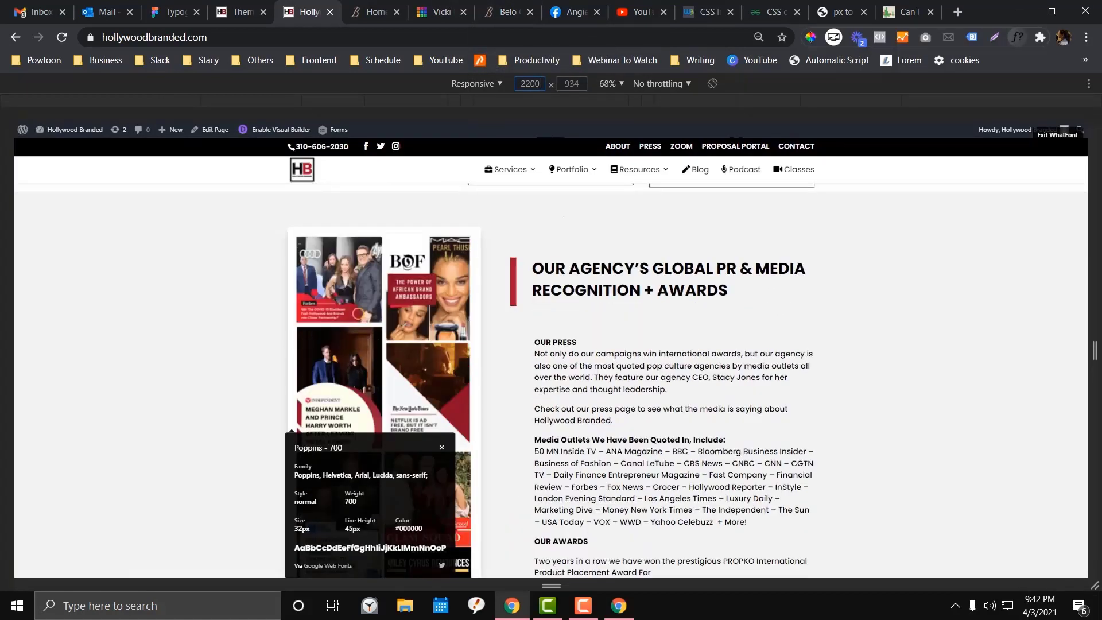
{"action": "left_click", "coordinate": [1015, 36]}
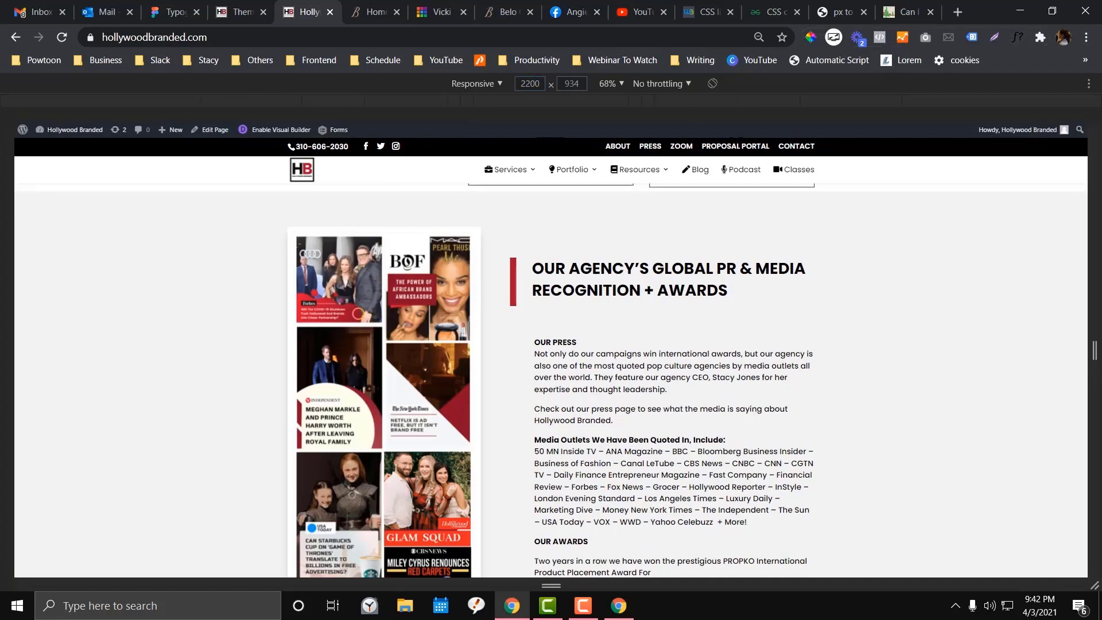
{"action": "scroll", "coordinate": [551, 379], "scroll_direction": "down", "scroll_amount": 3}
{"action": "scroll", "coordinate": [551, 379], "scroll_direction": "up", "scroll_amount": 3}
{"action": "left_click", "coordinate": [1017, 36]}
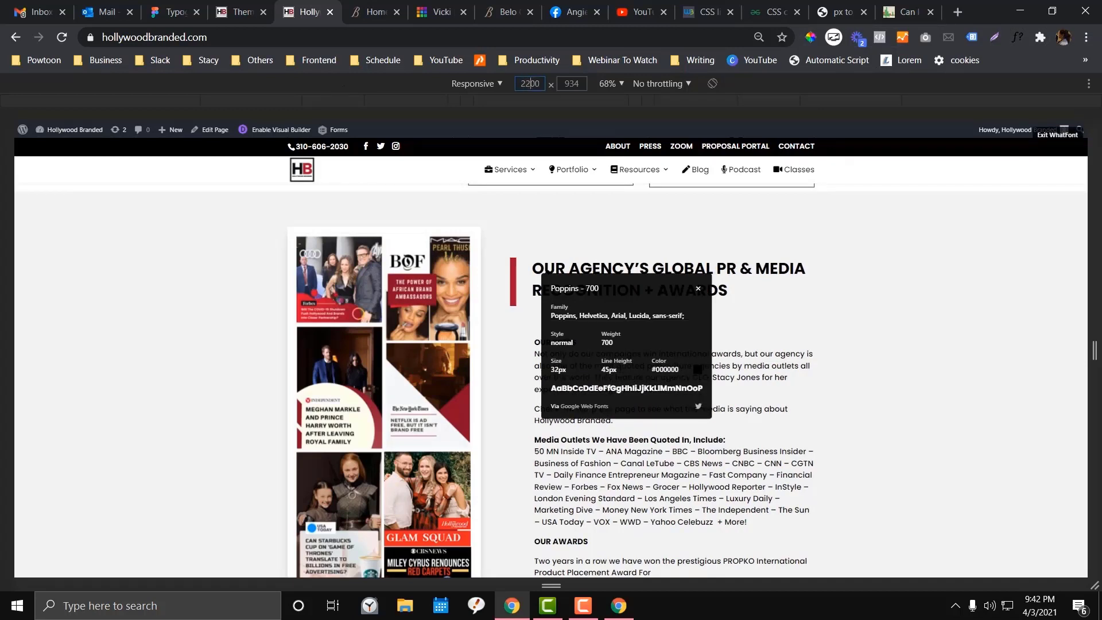
Step: Narrow the responsive preview width to 300px
{"action": "key", "text": "ctrl+a"}
{"action": "type", "text": "300"}
{"action": "key", "text": "Return"}
Step: At 300px, confirm the awards heading shows 23px with 32px line height, then return to Theme Options CSS
{"action": "scroll", "coordinate": [551, 350], "scroll_direction": "down", "scroll_amount": 10}
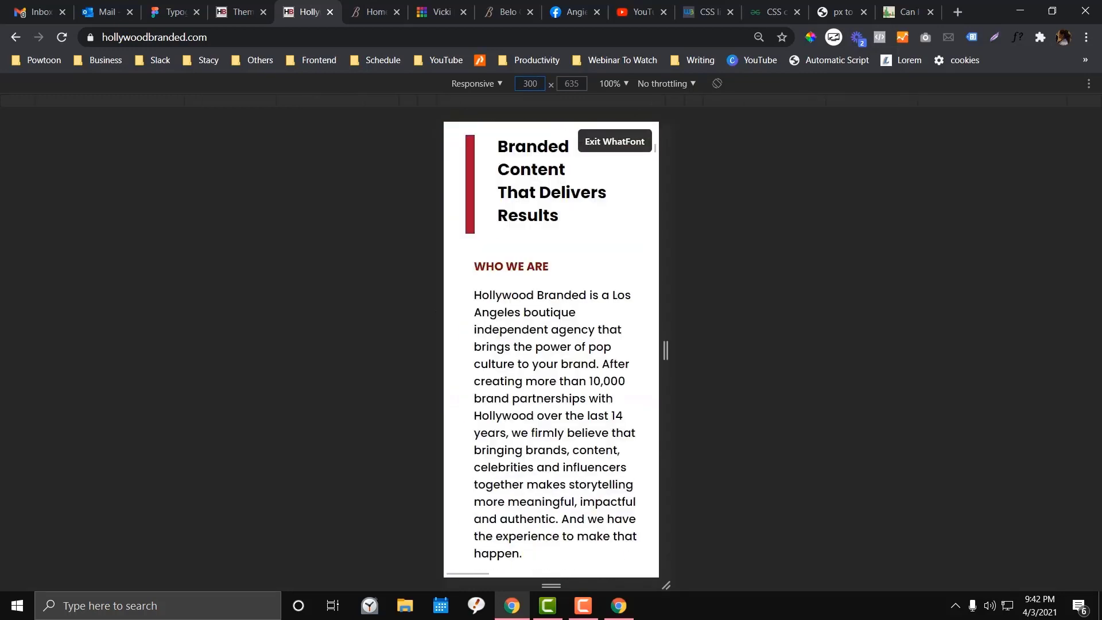
{"action": "scroll", "coordinate": [551, 350], "scroll_direction": "down", "scroll_amount": 6}
{"action": "scroll", "coordinate": [551, 350], "scroll_direction": "down", "scroll_amount": 3}
{"action": "scroll", "coordinate": [551, 350], "scroll_direction": "down", "scroll_amount": 7}
{"action": "scroll", "coordinate": [551, 350], "scroll_direction": "down", "scroll_amount": 5}
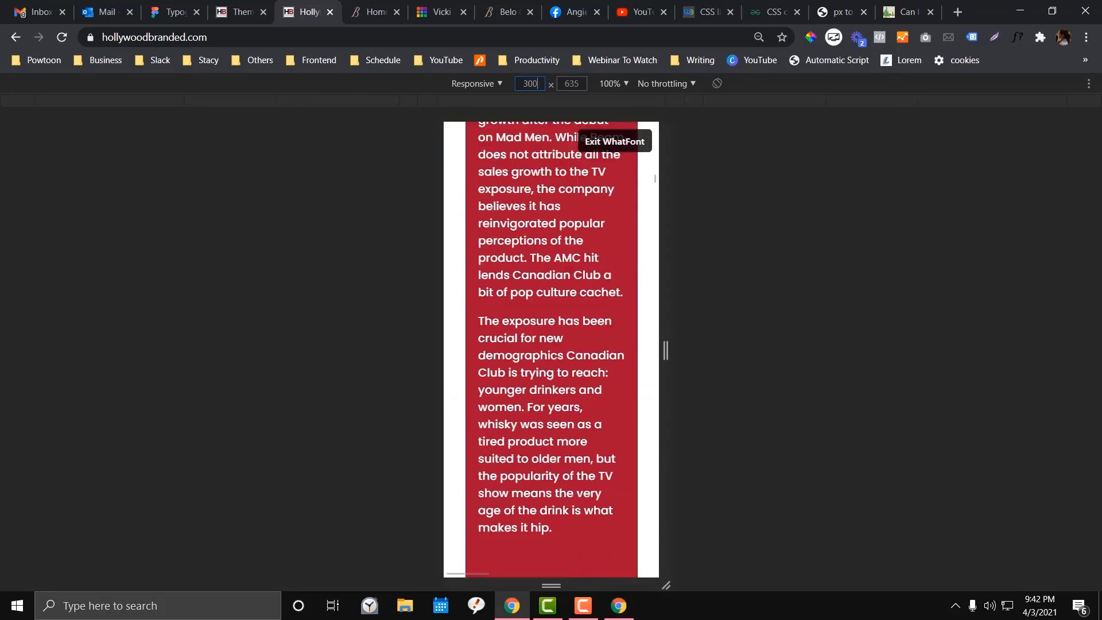
{"action": "scroll", "coordinate": [551, 350], "scroll_direction": "down", "scroll_amount": 5}
{"action": "scroll", "coordinate": [551, 350], "scroll_direction": "down", "scroll_amount": 5}
{"action": "scroll", "coordinate": [551, 350], "scroll_direction": "down", "scroll_amount": 5}
{"action": "scroll", "coordinate": [551, 351], "scroll_direction": "down", "scroll_amount": 4}
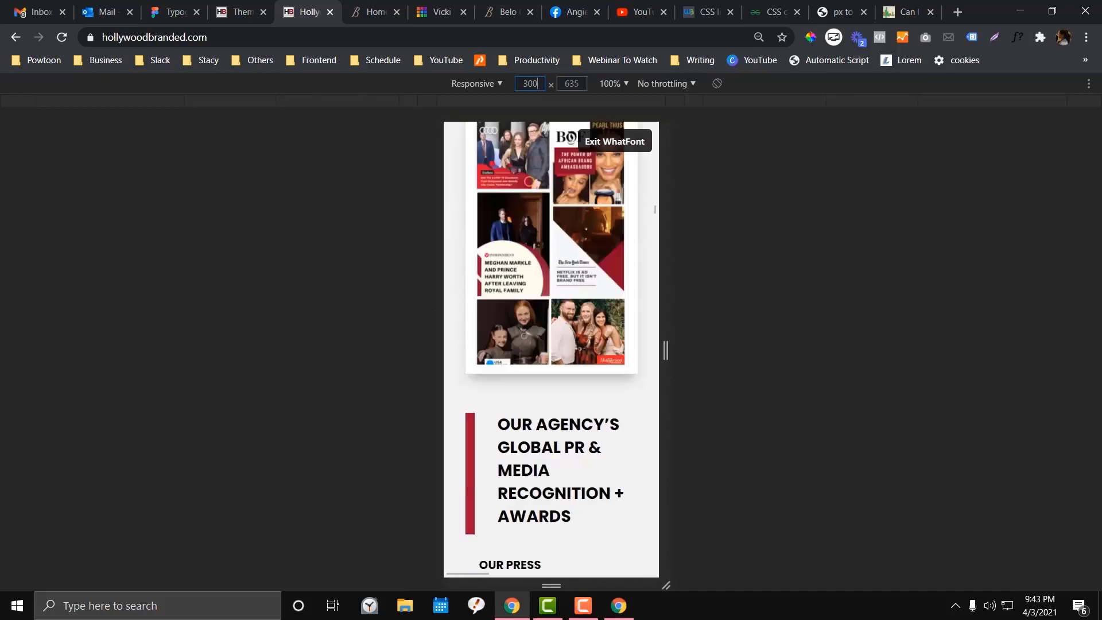
{"action": "scroll", "coordinate": [551, 350], "scroll_direction": "down", "scroll_amount": 3}
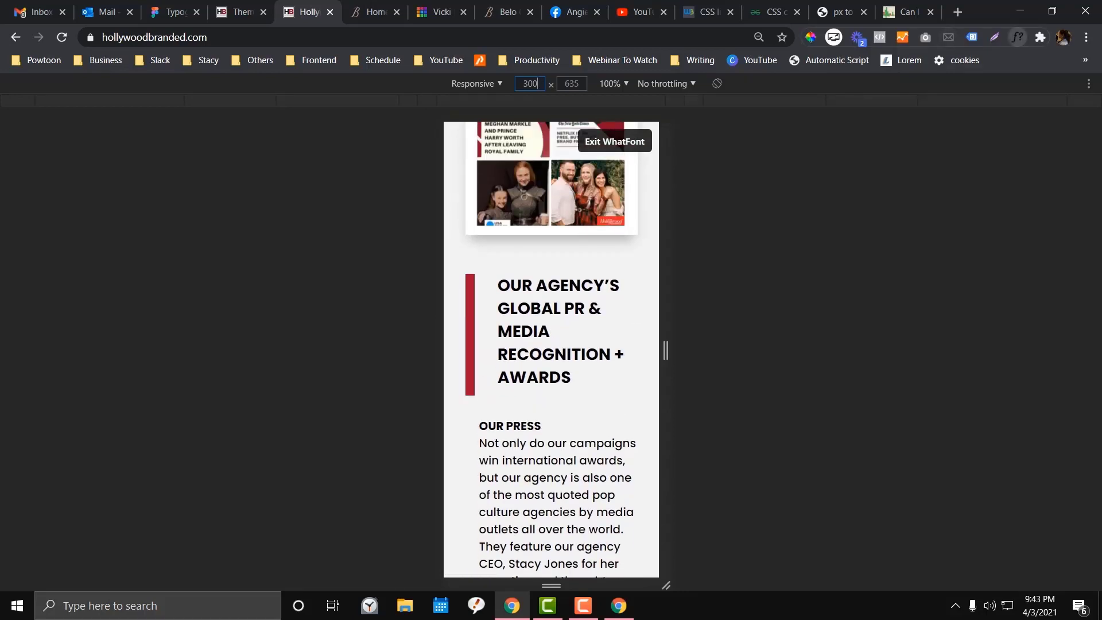
{"action": "left_click", "coordinate": [1017, 36]}
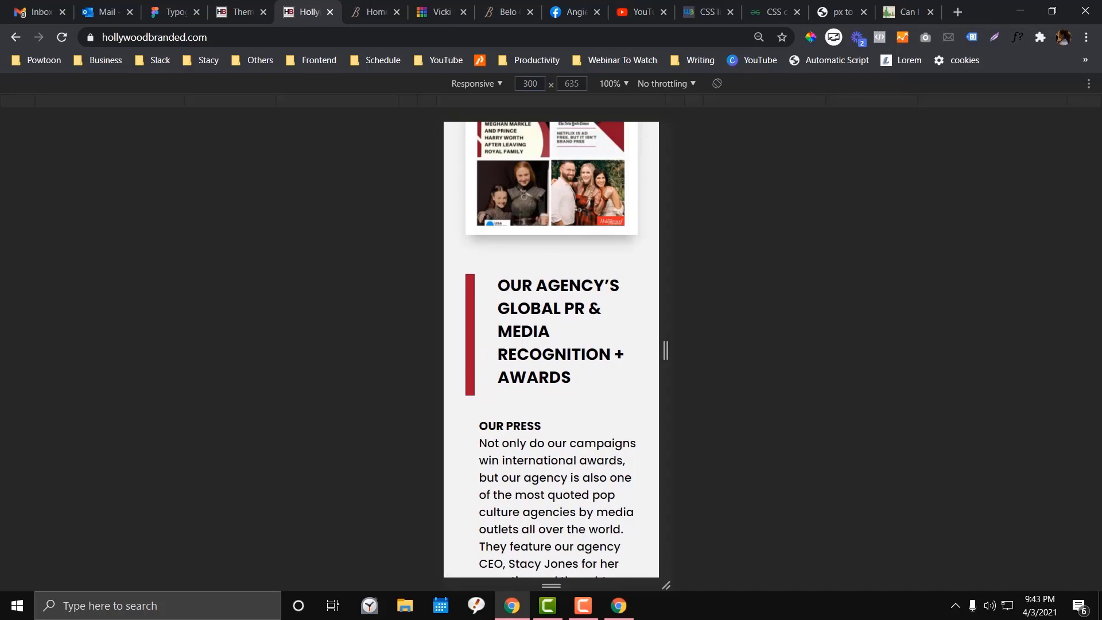
{"action": "scroll", "coordinate": [551, 350], "scroll_direction": "down", "scroll_amount": 2}
{"action": "scroll", "coordinate": [551, 351], "scroll_direction": "up", "scroll_amount": 5}
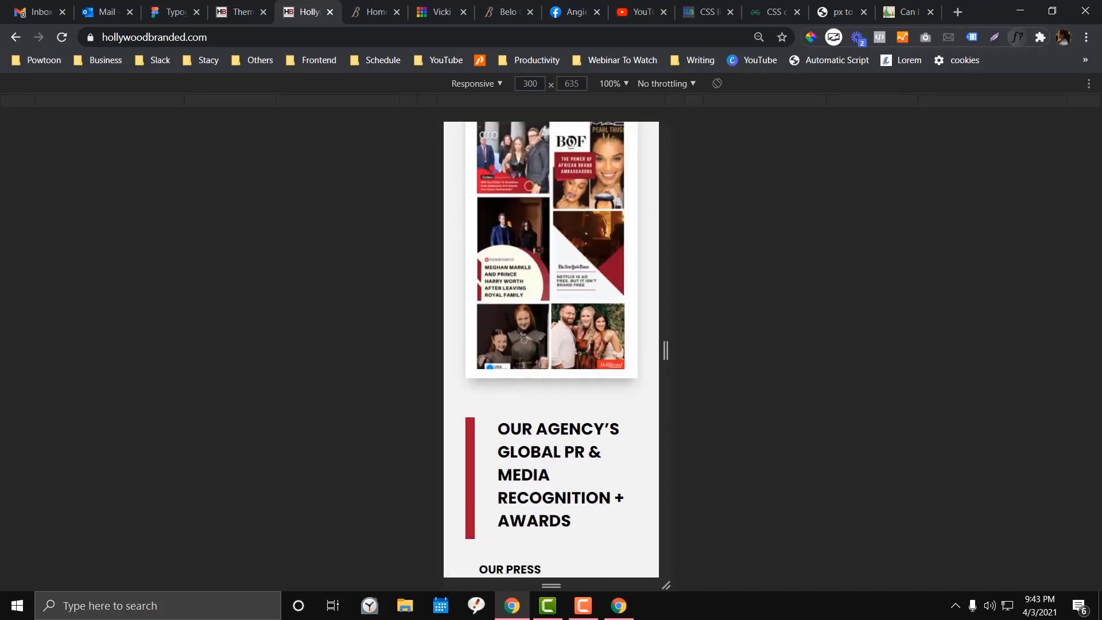
{"action": "left_click", "coordinate": [1018, 36]}
{"action": "left_click", "coordinate": [500, 428]}
{"action": "scroll", "coordinate": [499, 428], "scroll_direction": "down", "scroll_amount": 2}
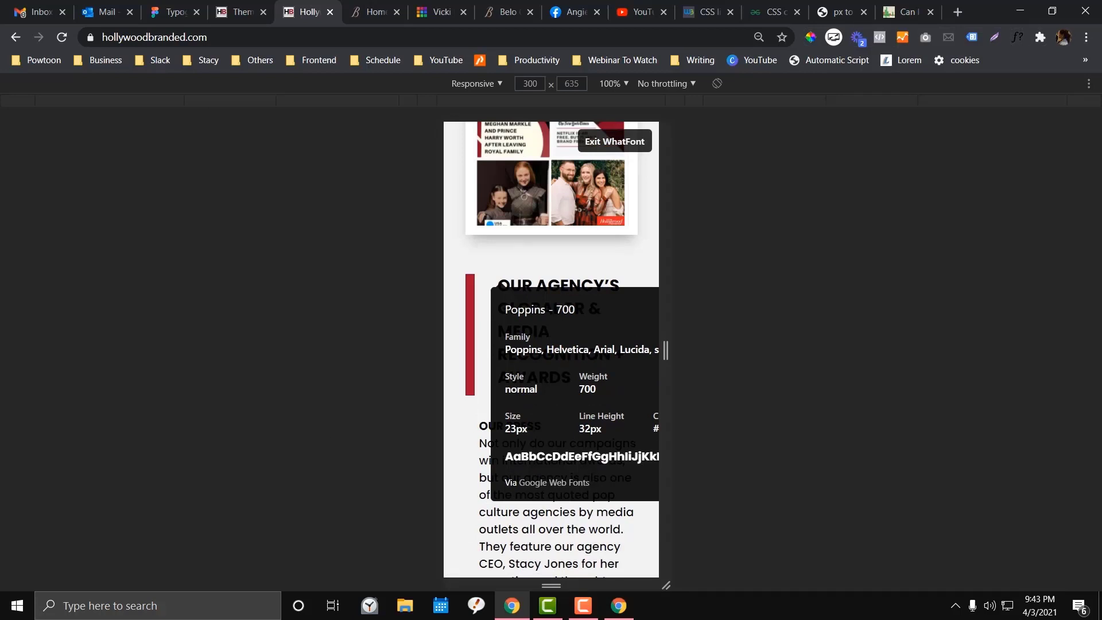
{"action": "key", "text": "ctrl+Page_Up"}
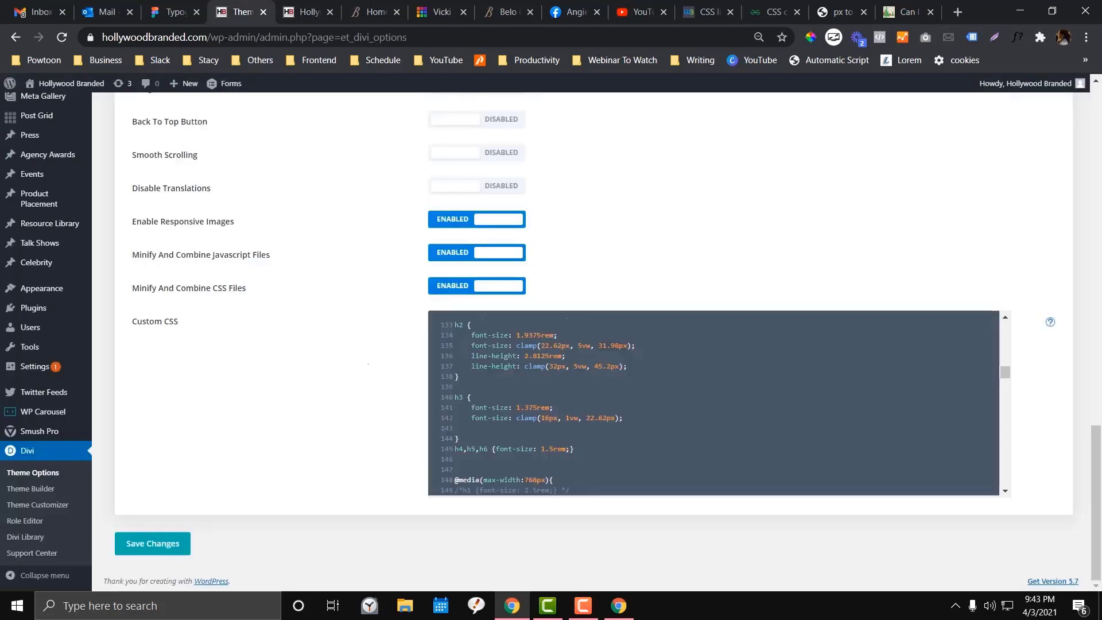